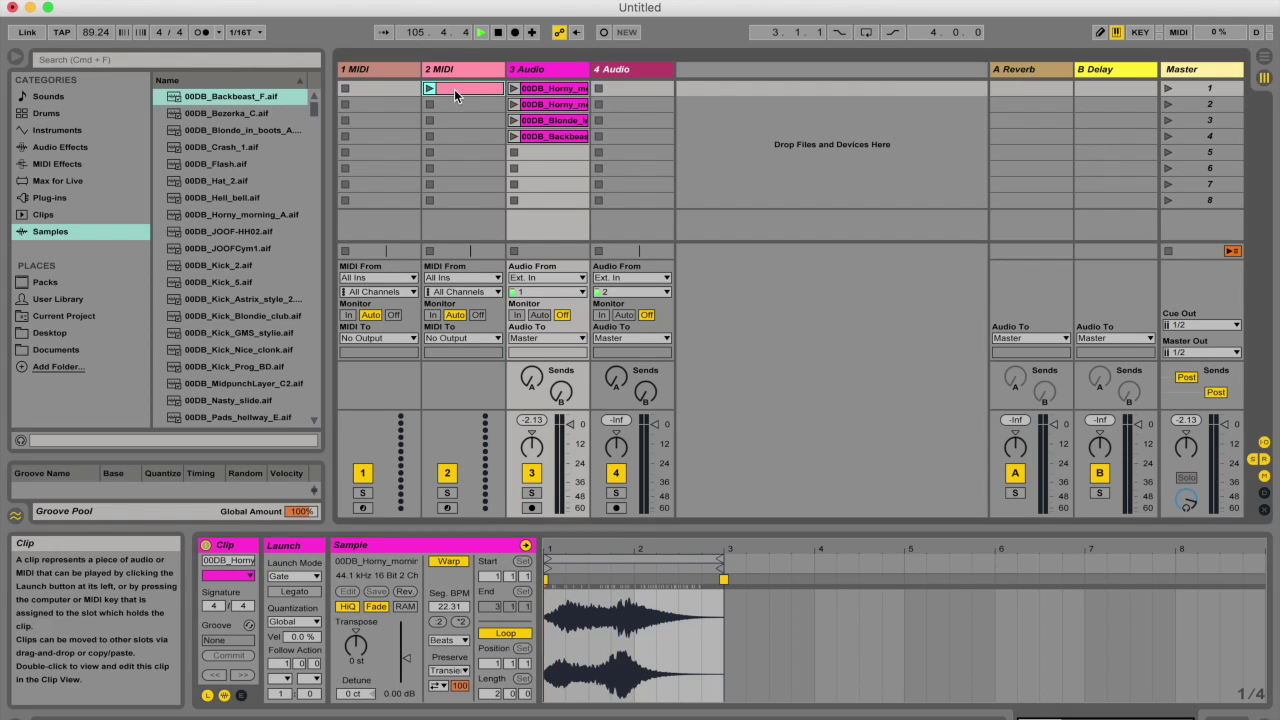
# - Select the 00DB_Horny_morning clip on 3 Audio and bring up its Launch Mode choices
pyautogui.click(454, 89)
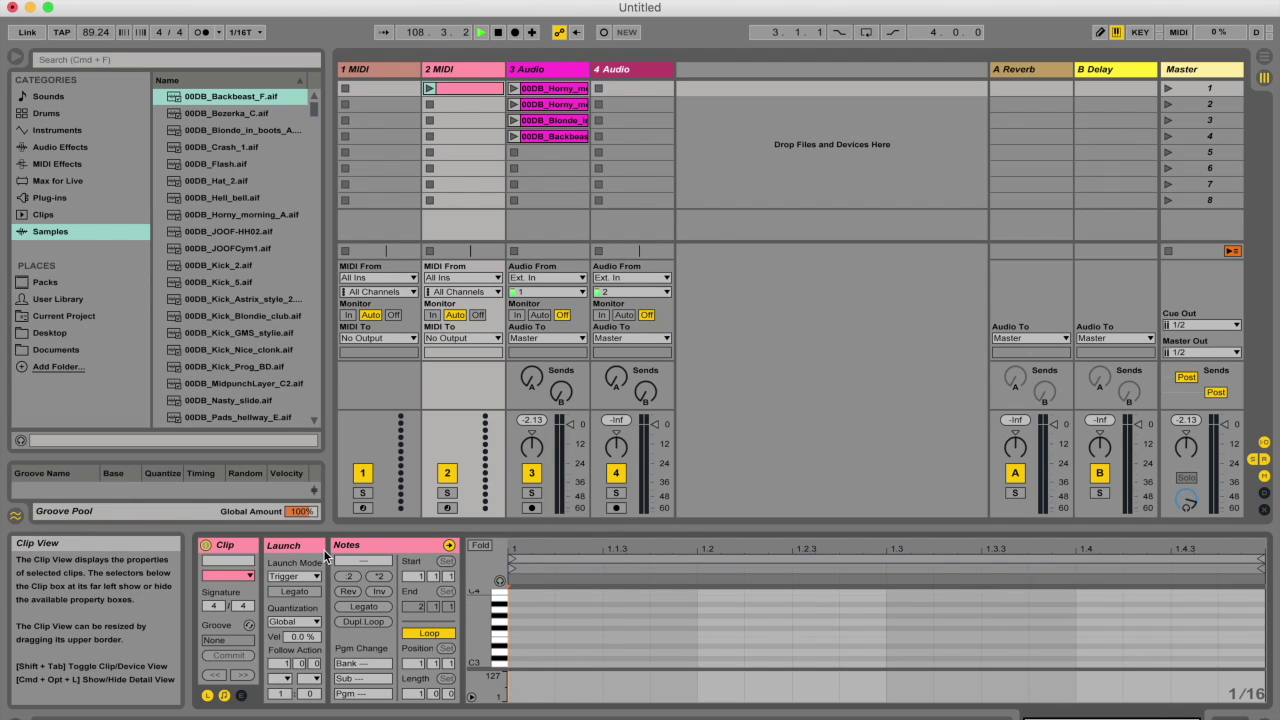
pyautogui.click(541, 90)
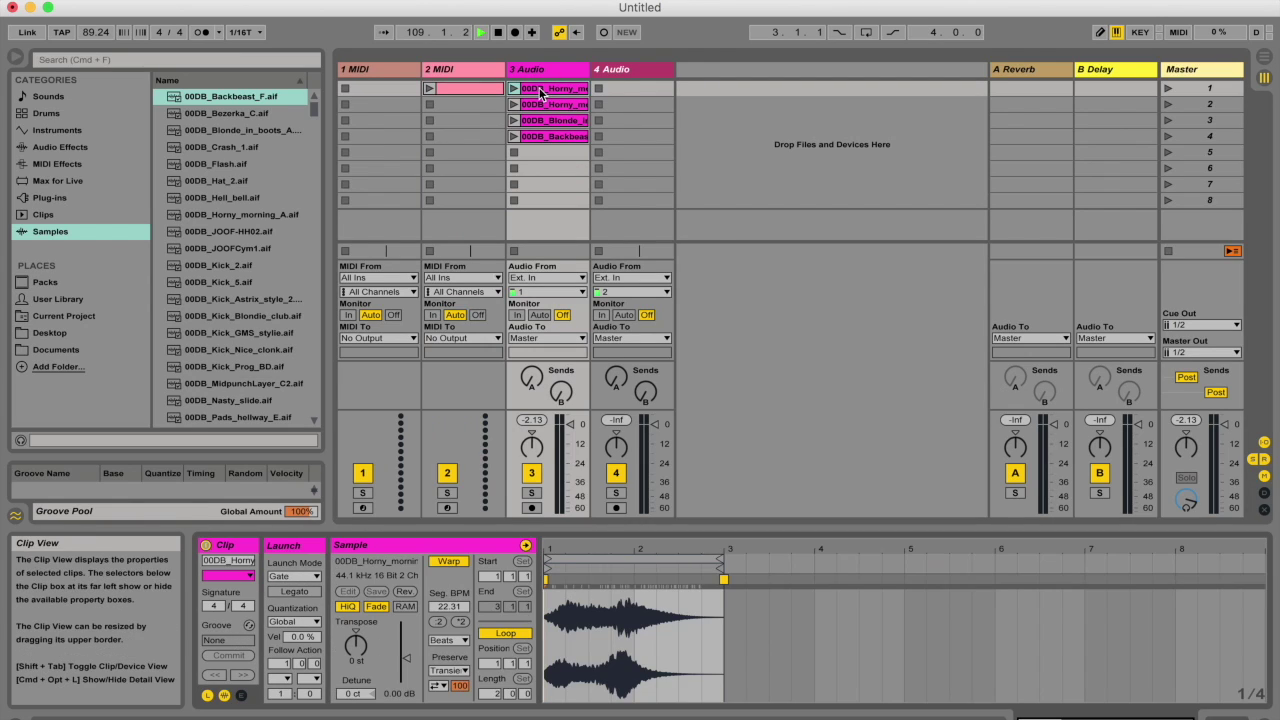
pyautogui.click(208, 696)
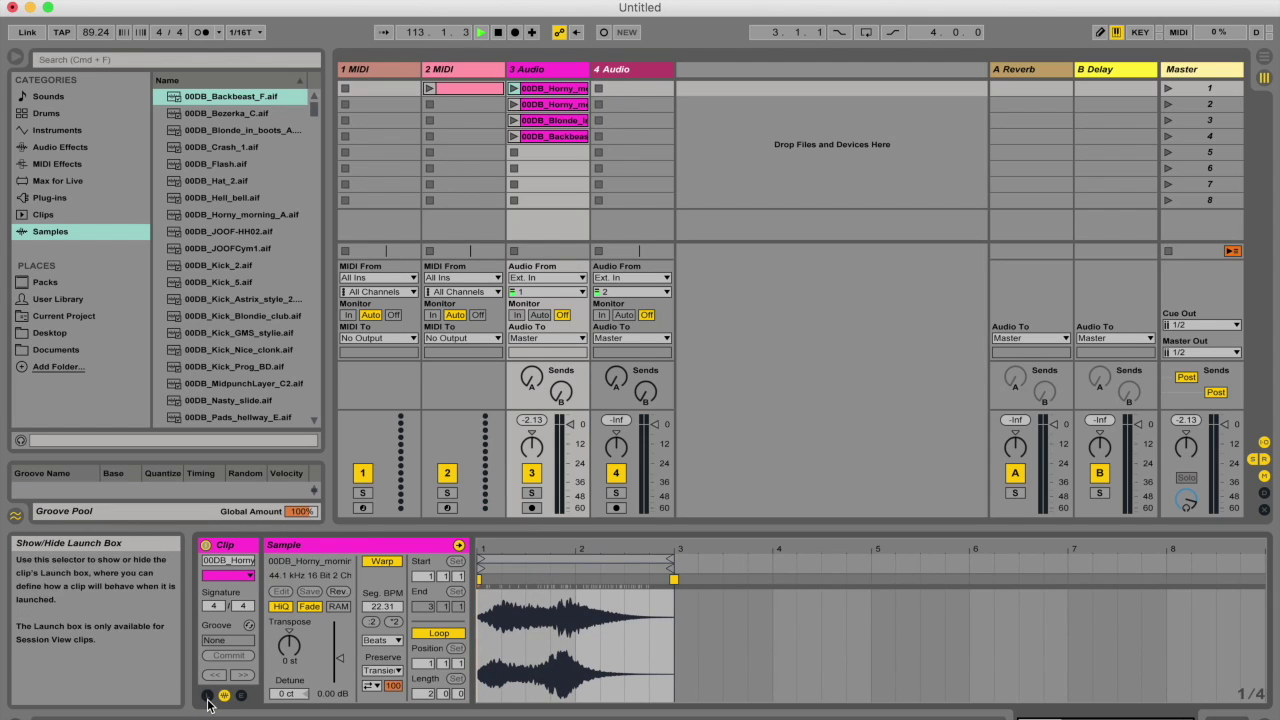
pyautogui.click(208, 696)
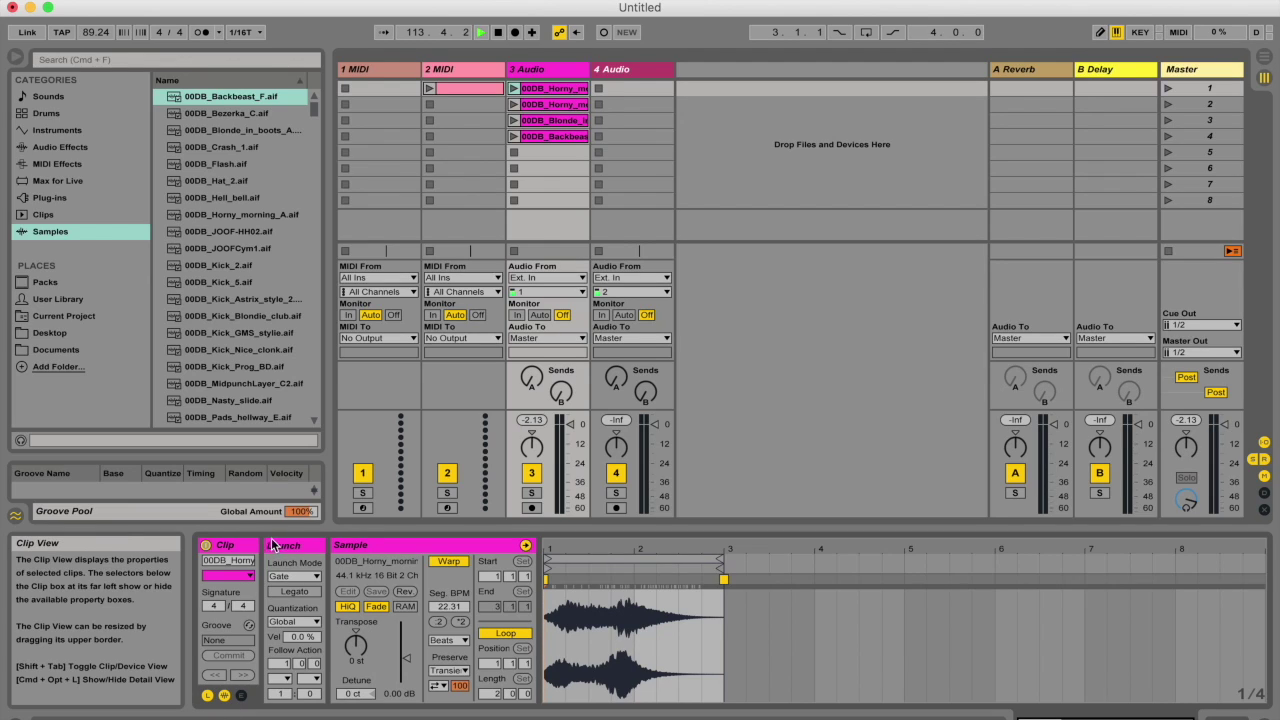
pyautogui.click(294, 576)
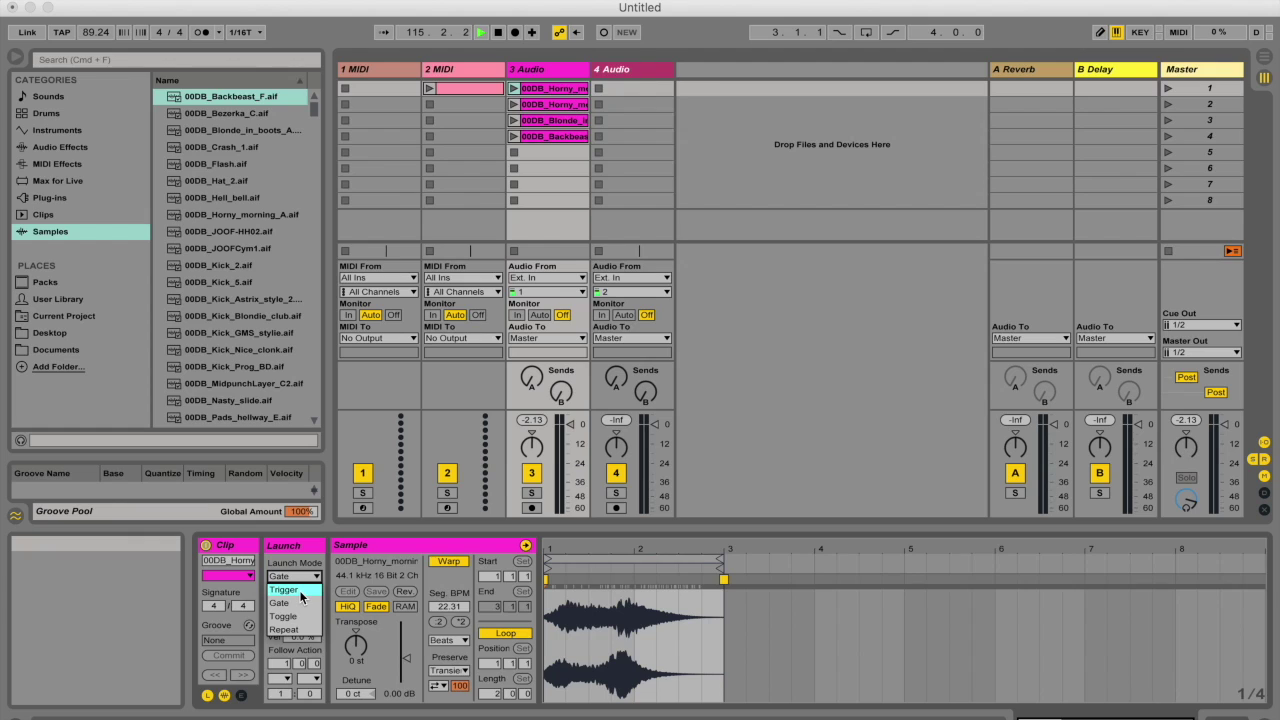
# - Set the 00DB_Horny_morning clip to Trigger launch mode and launch it to listen
pyautogui.click(299, 590)
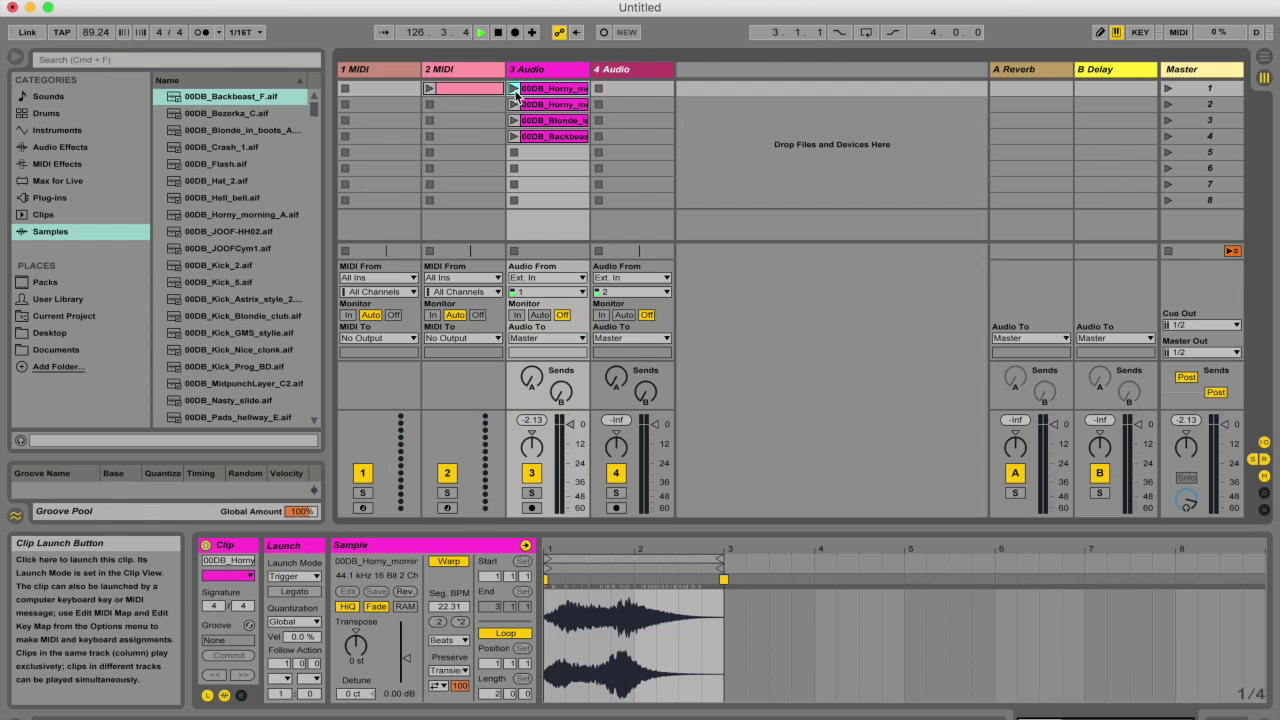
pyautogui.click(514, 89)
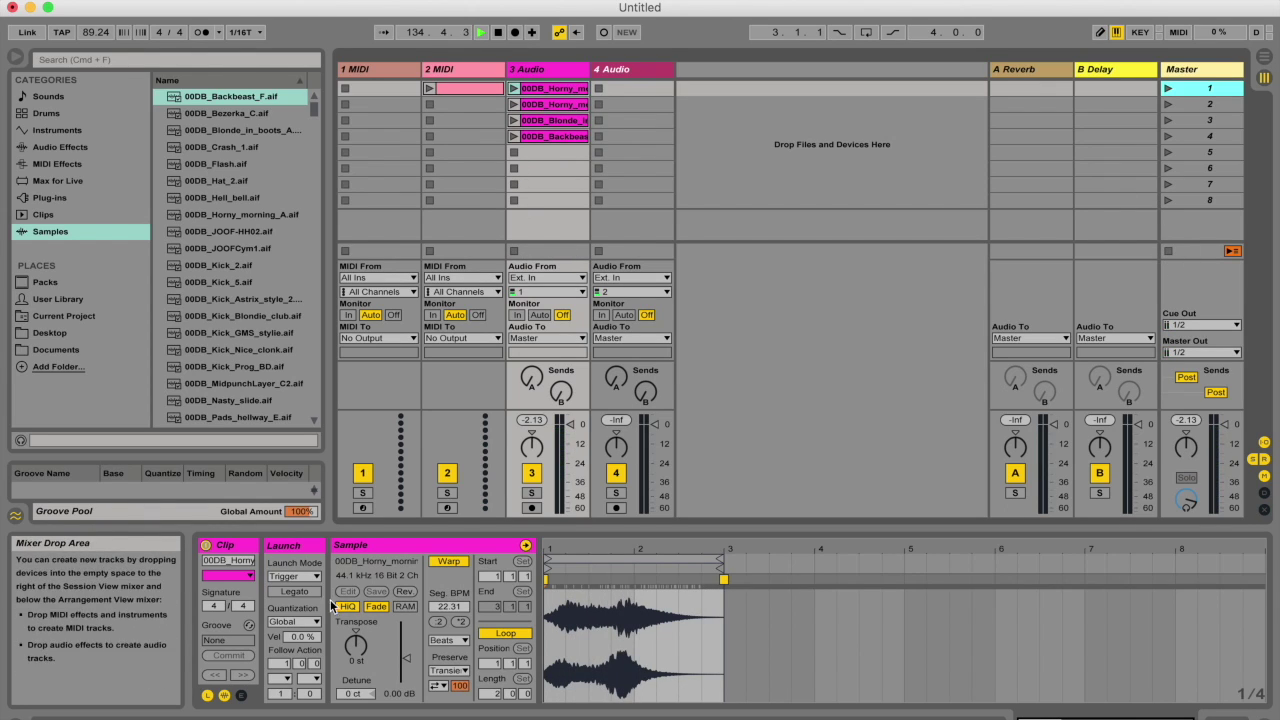
pyautogui.click(293, 576)
# - Switch the clip to Gate launch mode and hold its launch button to audition it
pyautogui.click(290, 588)
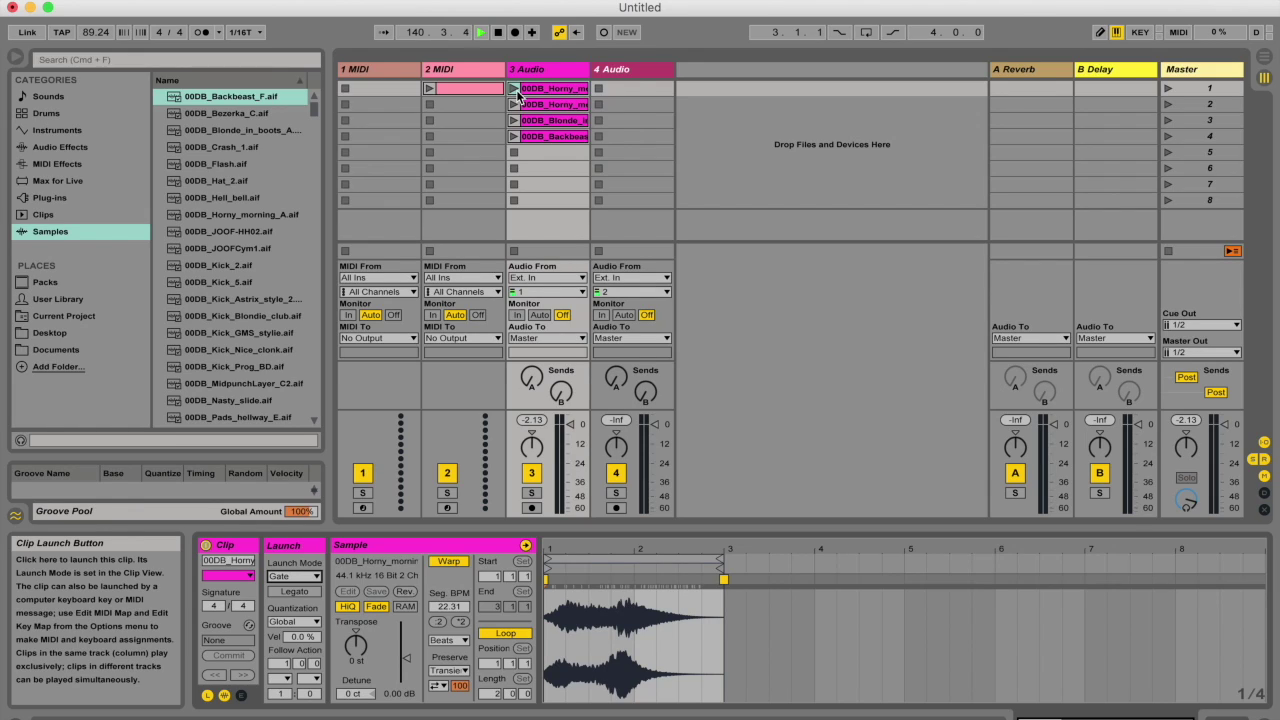
pyautogui.click(514, 89)
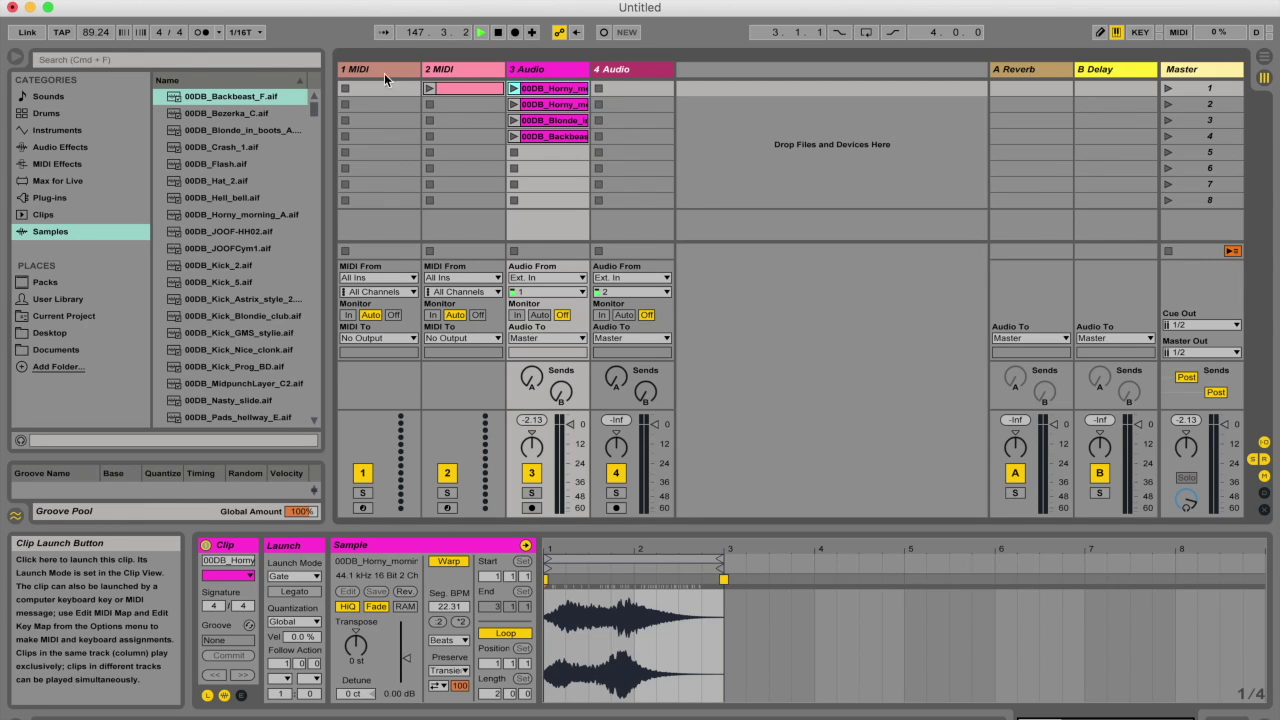
pyautogui.click(258, 33)
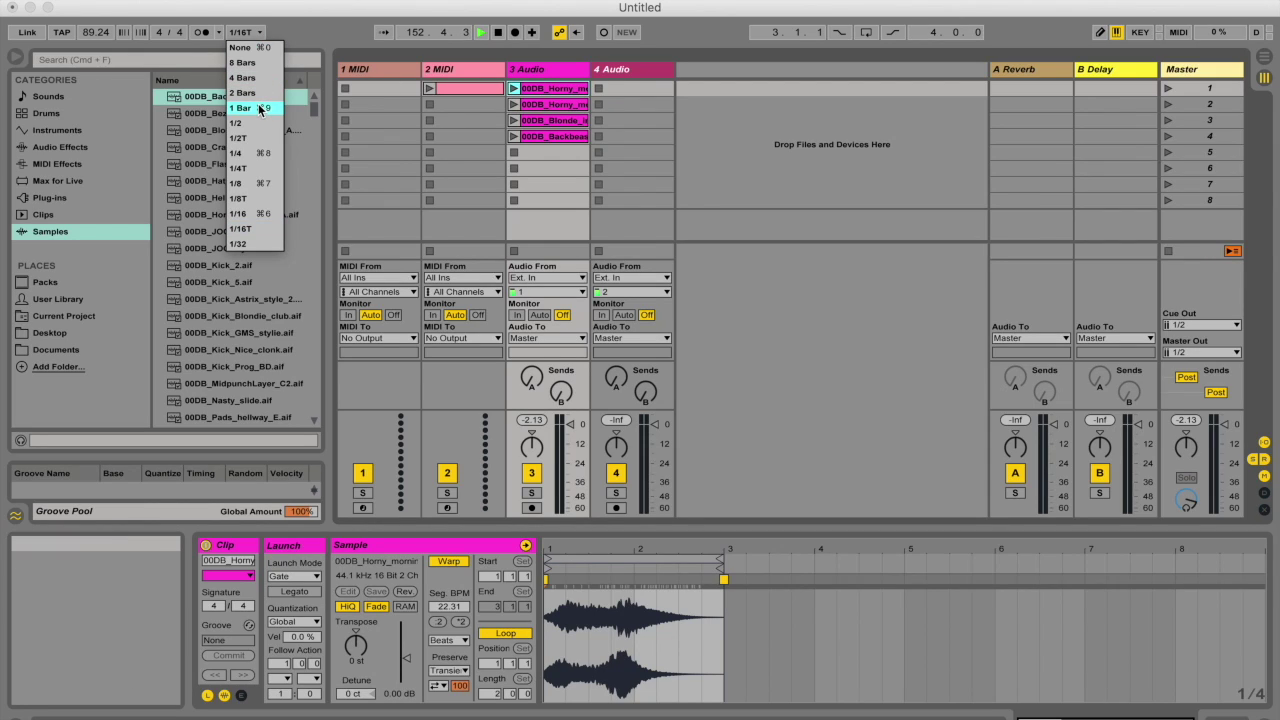
# - Launch the clip under 1 Bar global quantization, then again under 1/32
pyautogui.click(259, 109)
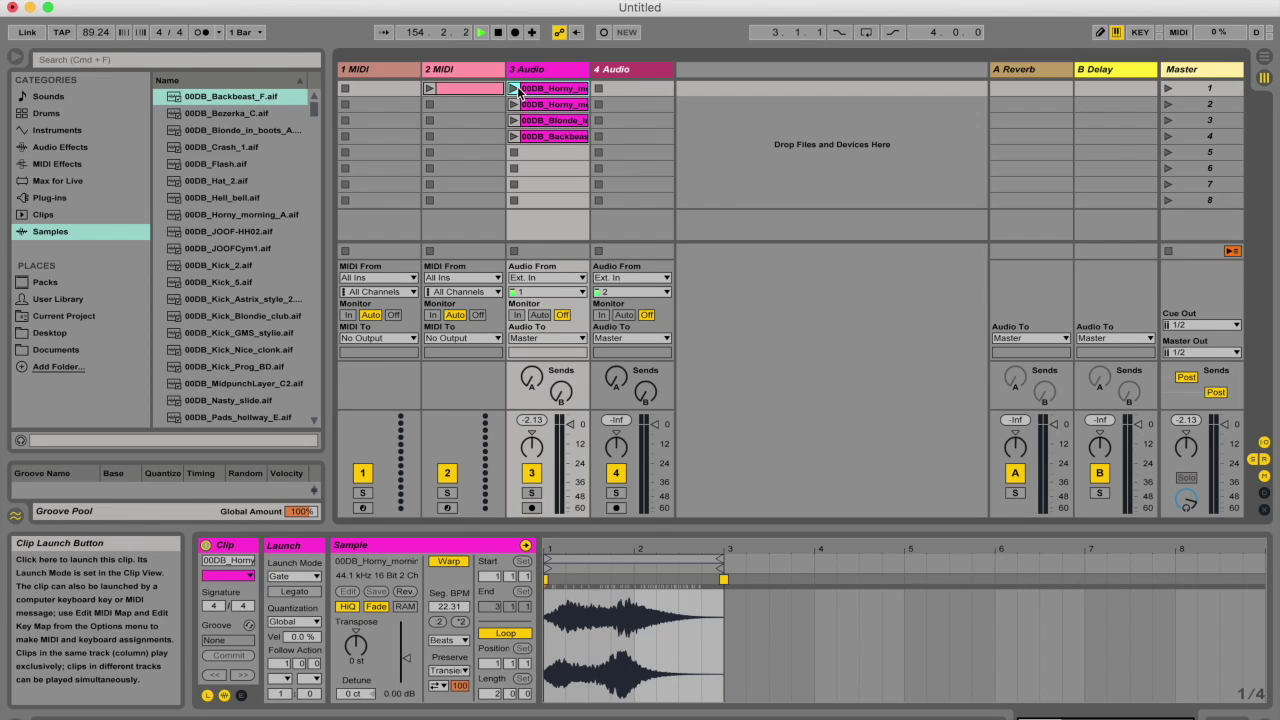
pyautogui.click(517, 88)
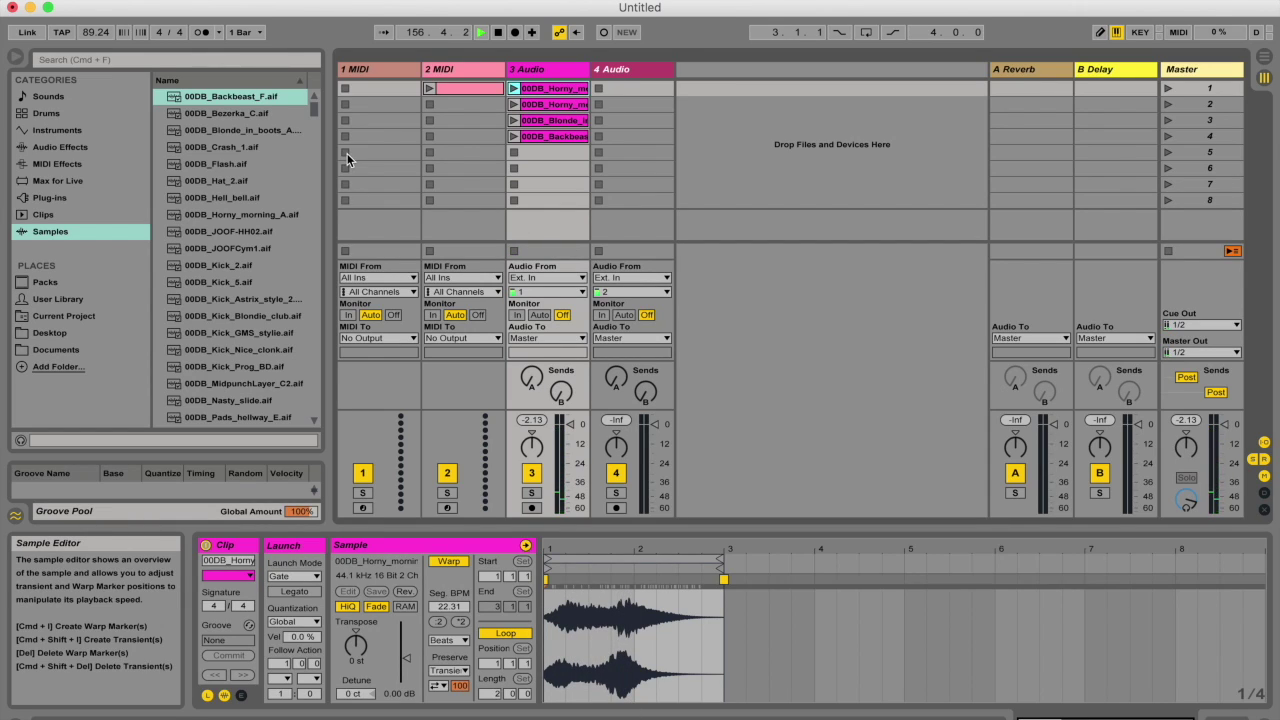
pyautogui.click(252, 33)
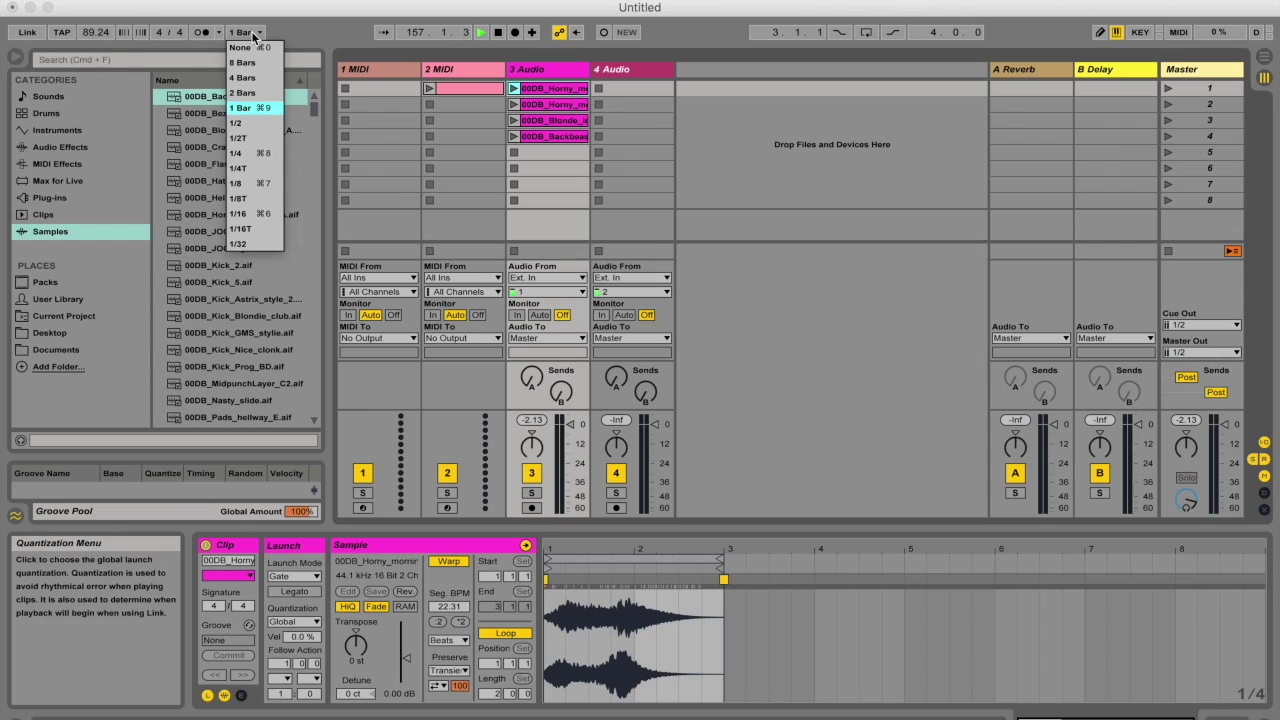
pyautogui.click(258, 244)
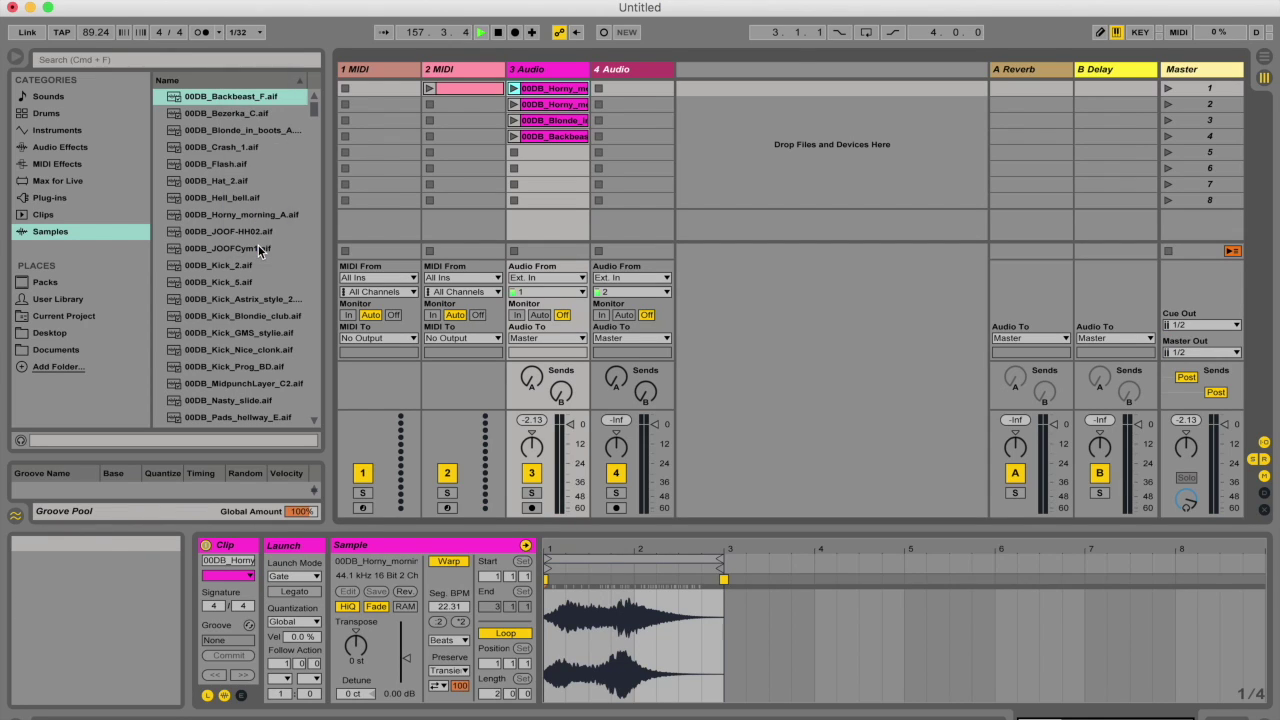
pyautogui.click(514, 88)
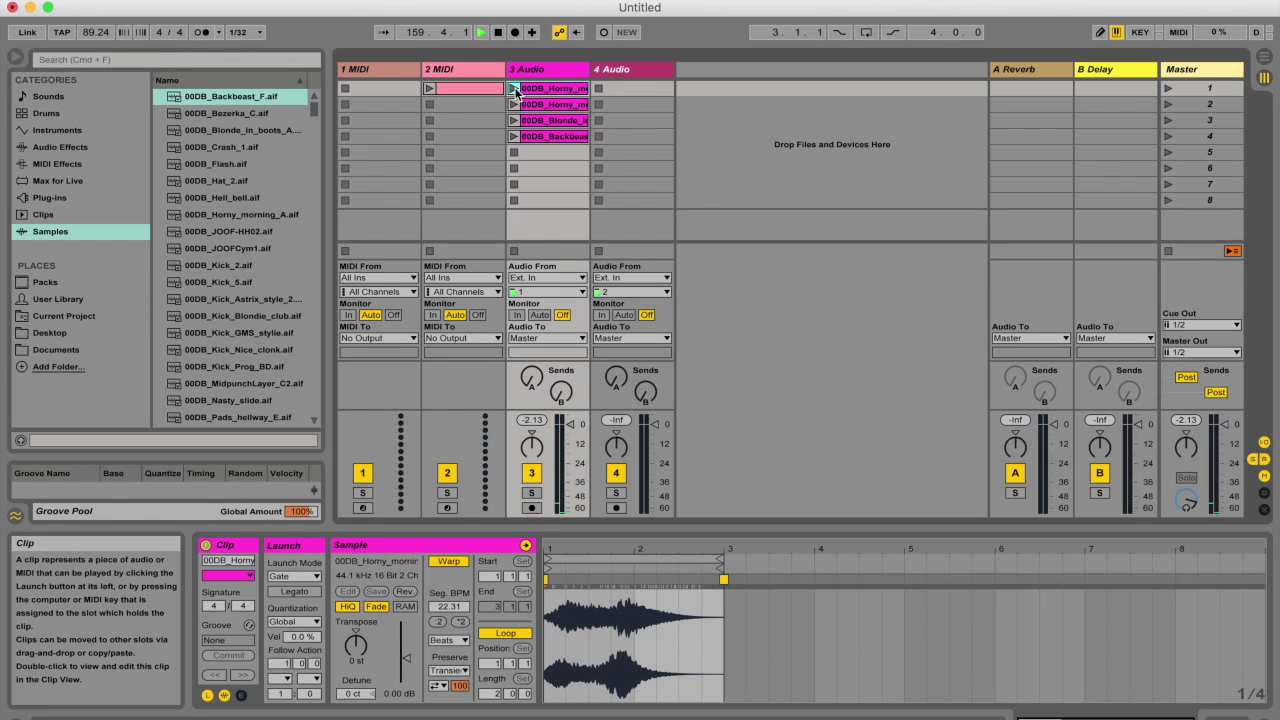
pyautogui.click(294, 576)
# - Set the clip to Toggle launch mode, then start and stop it with two presses
pyautogui.click(296, 618)
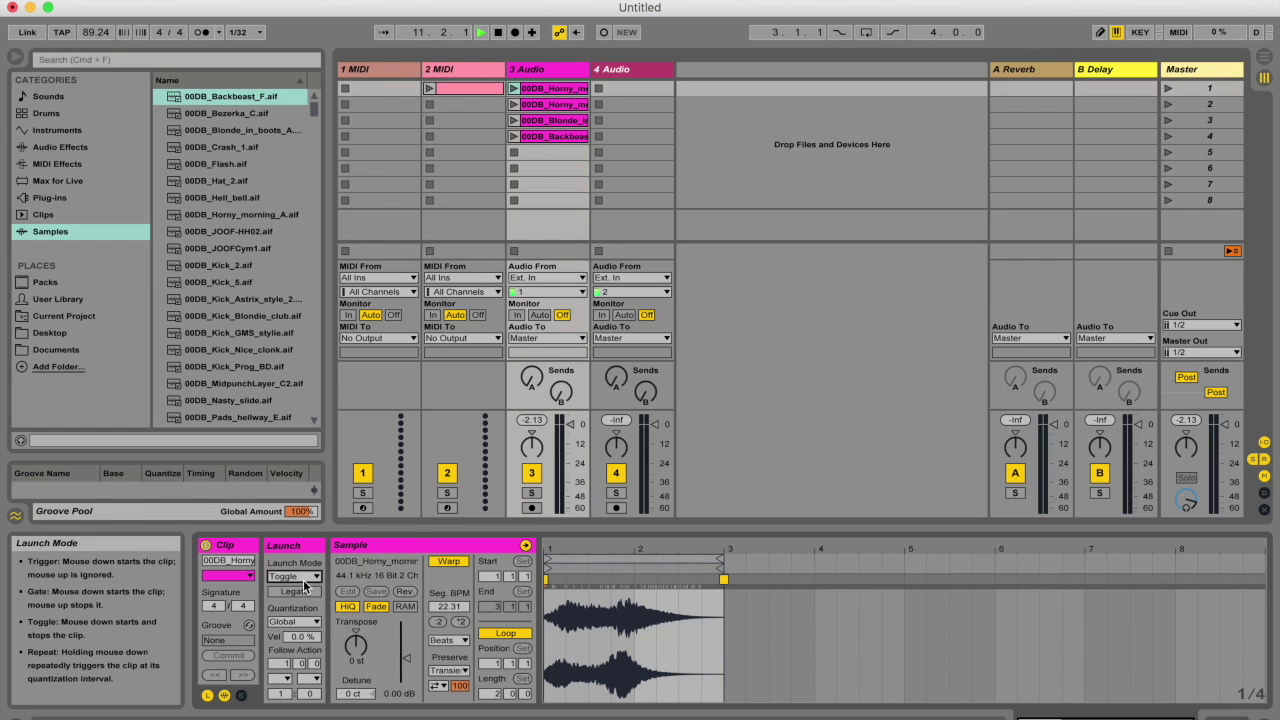
pyautogui.click(513, 90)
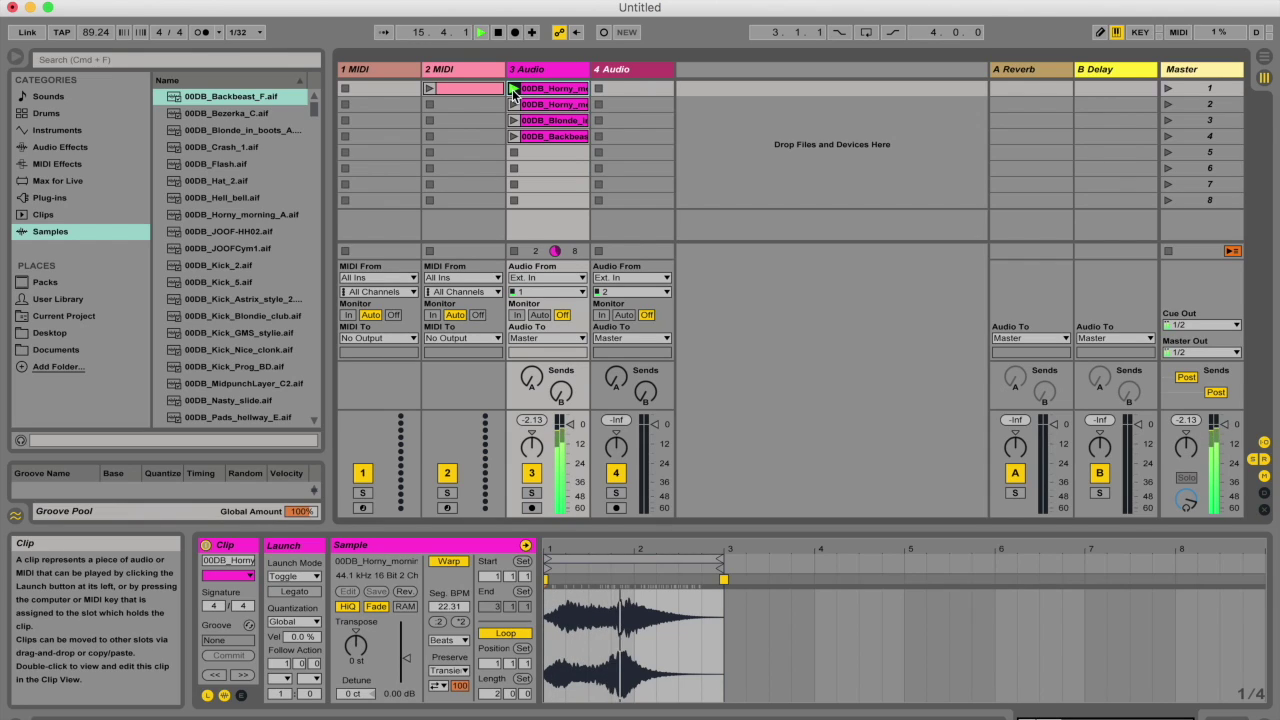
pyautogui.click(513, 90)
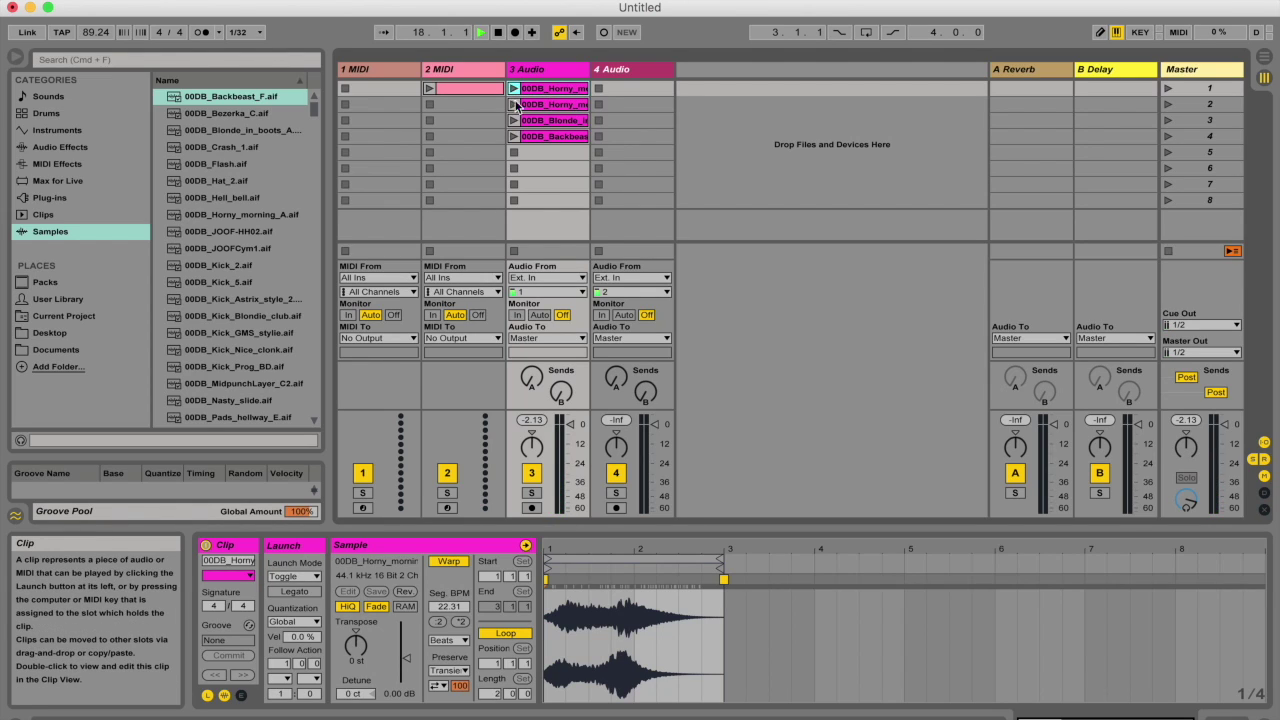
# - Compare by launching the clip in Trigger mode, then return it to Toggle
pyautogui.click(294, 576)
pyautogui.click(294, 582)
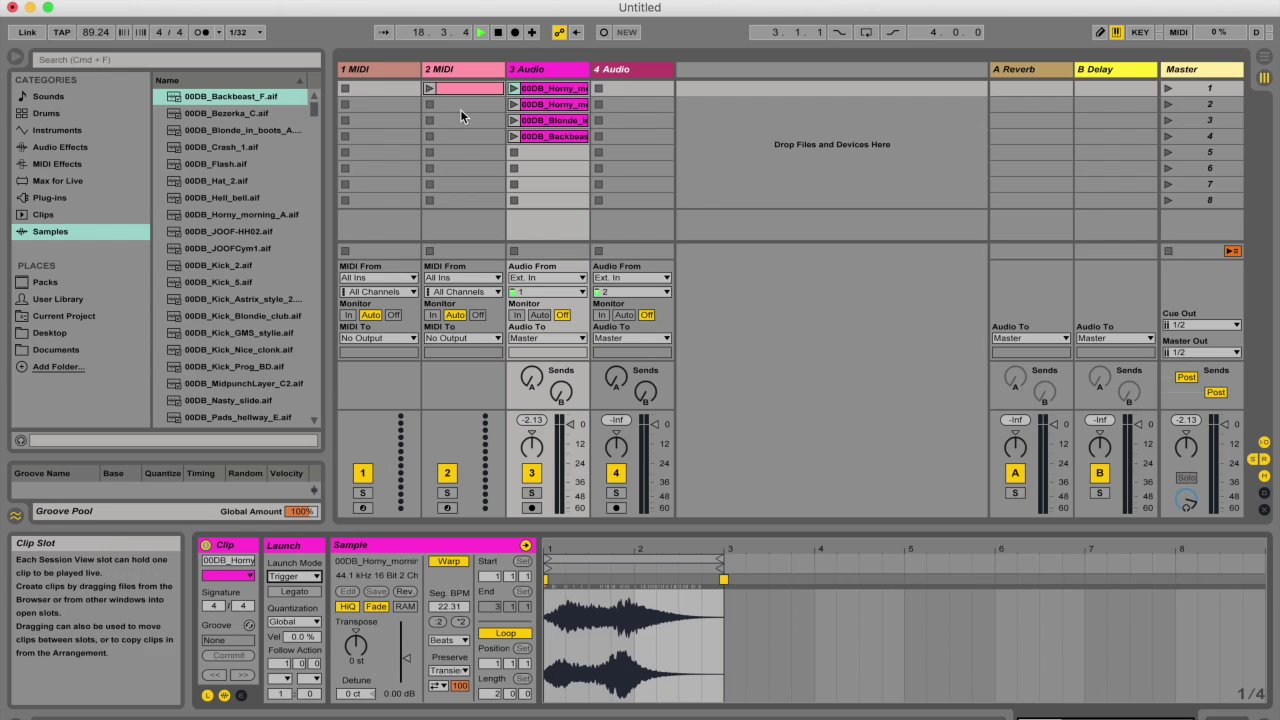
pyautogui.click(514, 89)
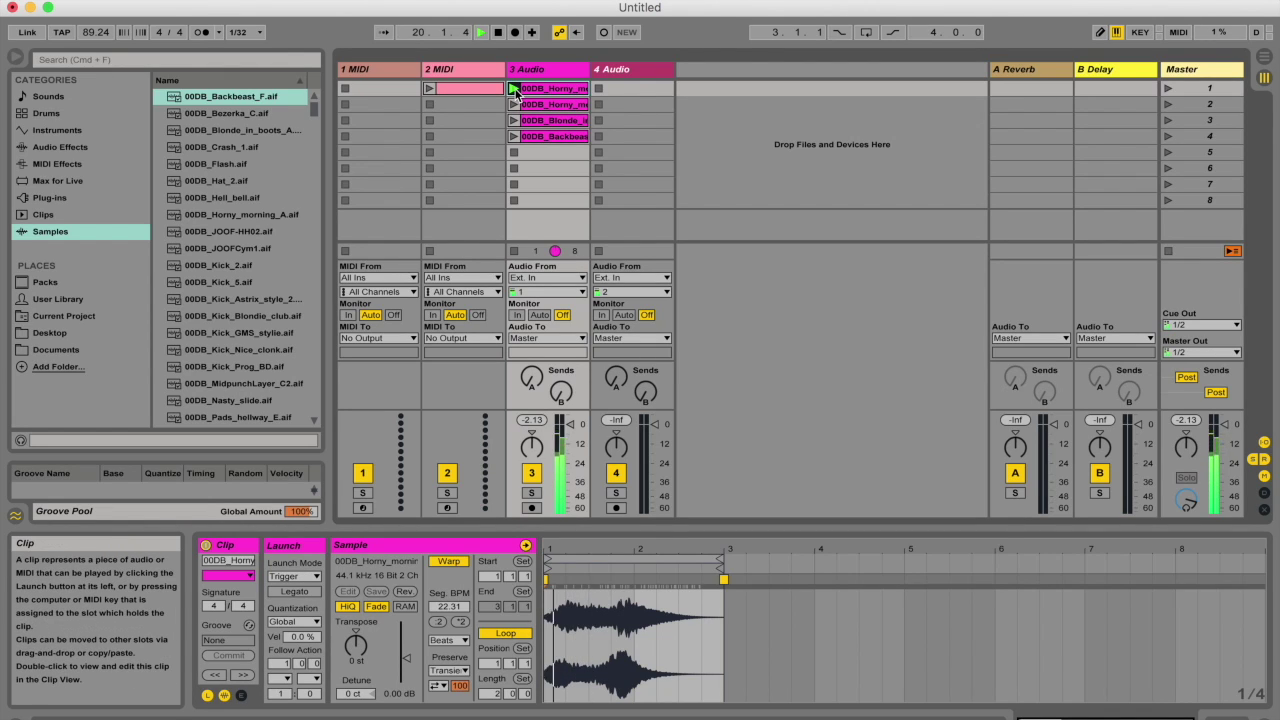
pyautogui.click(294, 576)
pyautogui.click(294, 610)
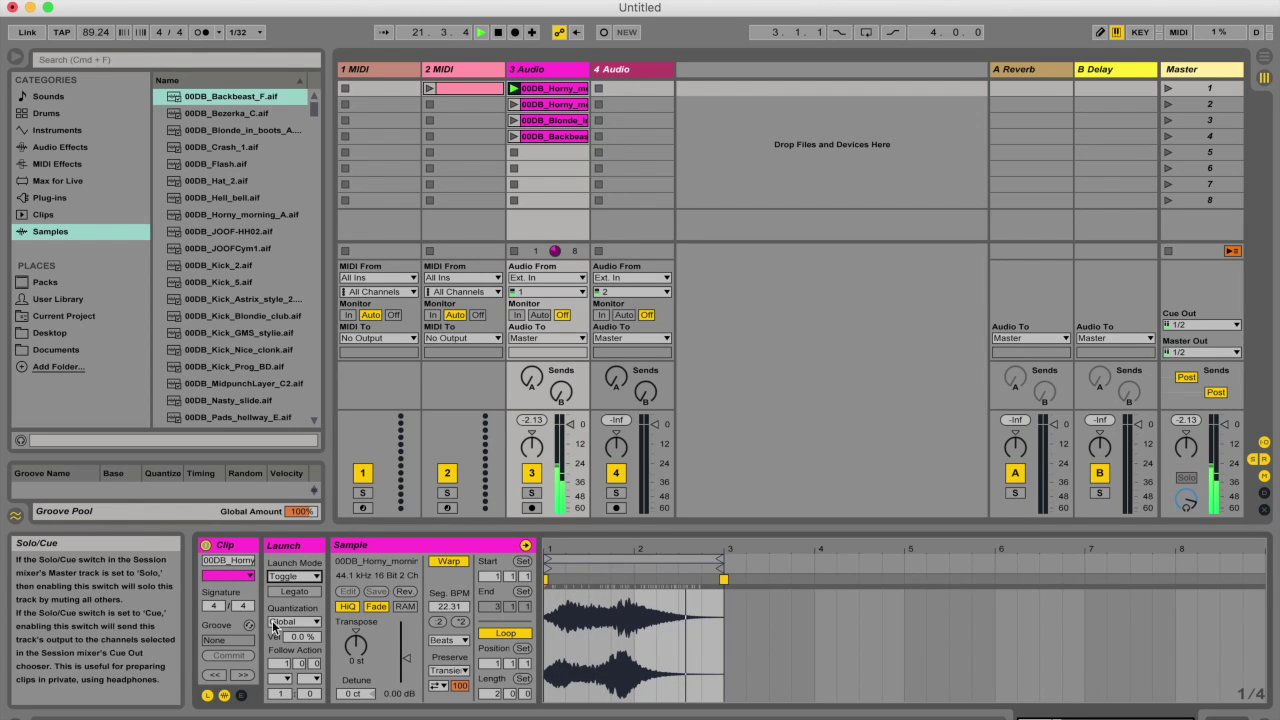
pyautogui.click(294, 576)
# - Launch the clip in Repeat mode and change global launch quantization to 1/4
pyautogui.click(293, 626)
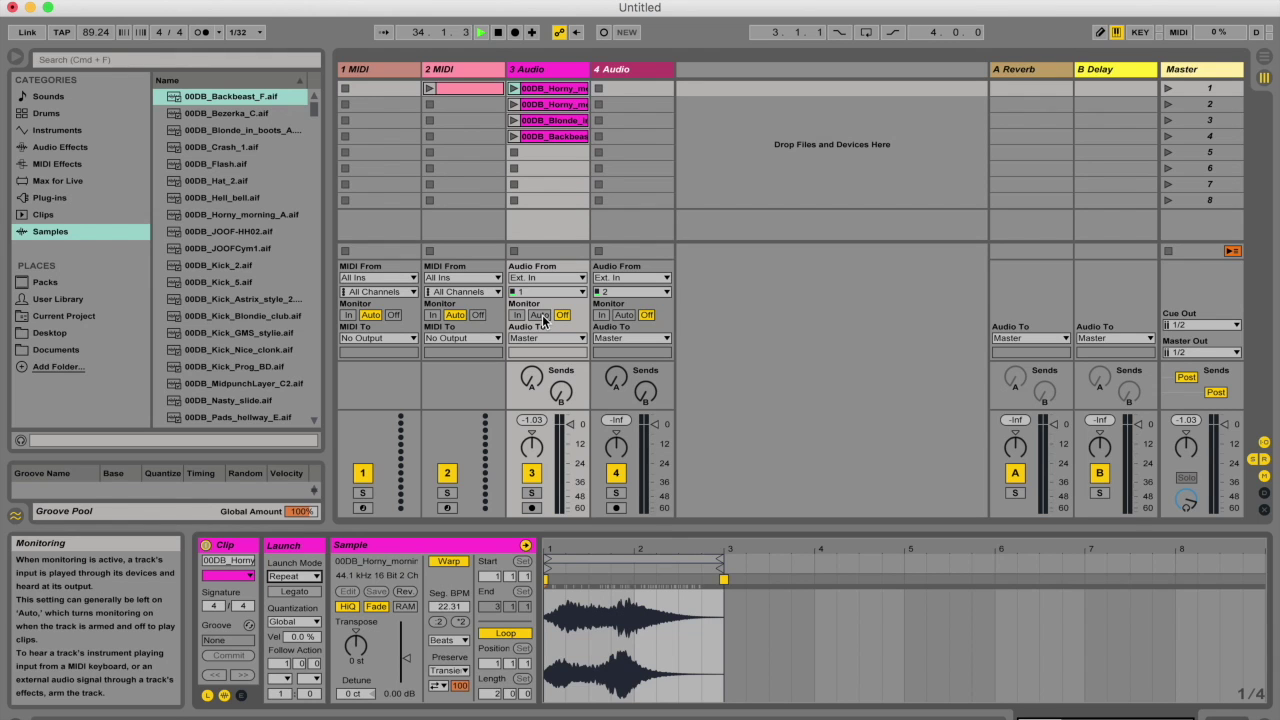
pyautogui.click(515, 90)
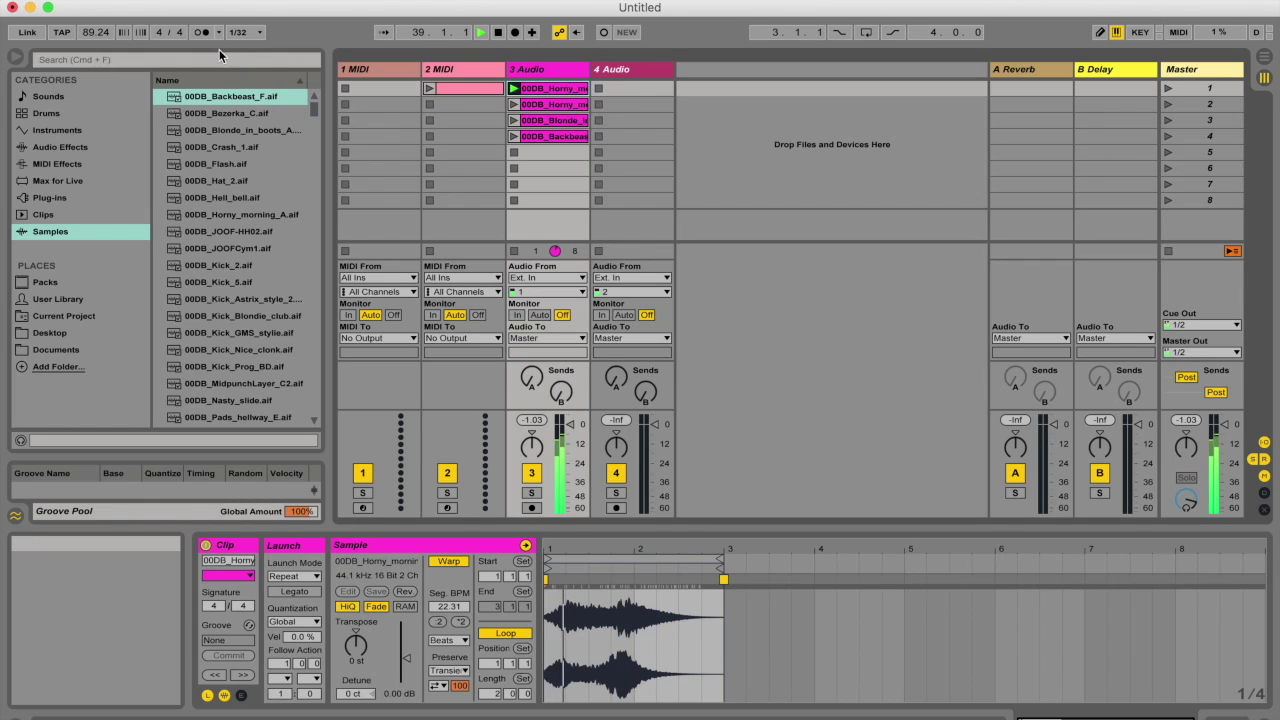
pyautogui.click(250, 35)
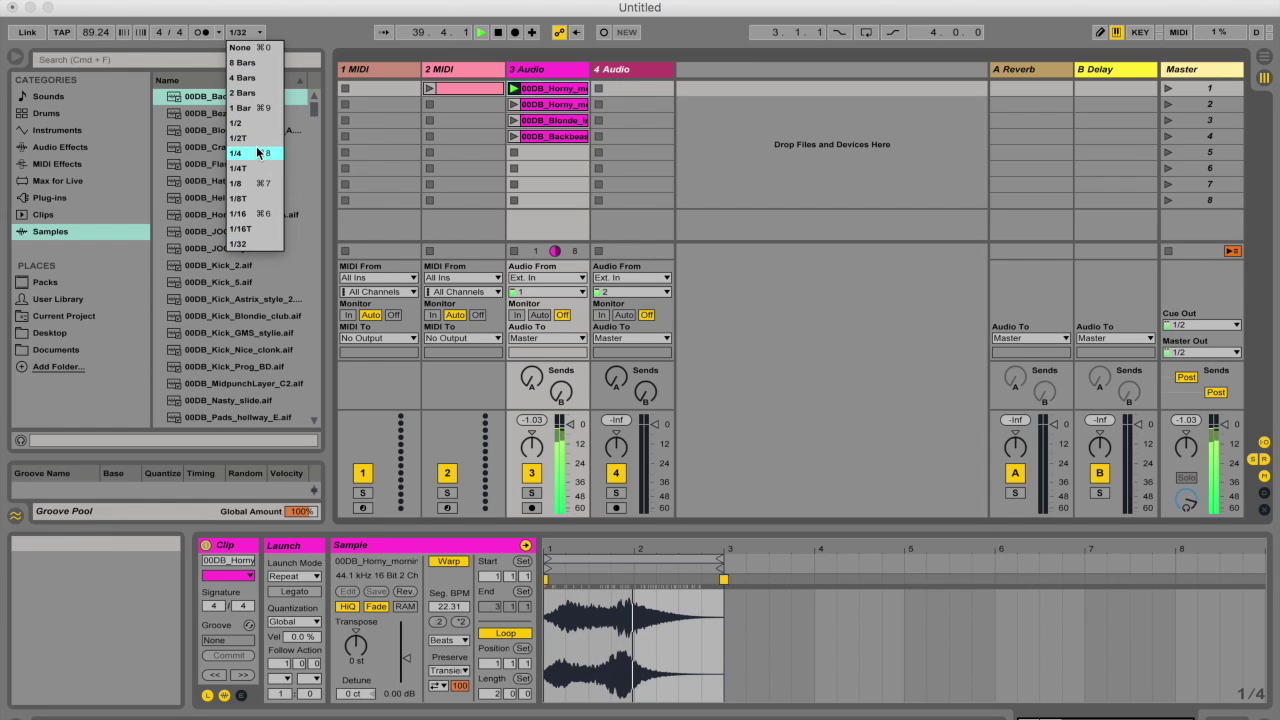
pyautogui.click(256, 152)
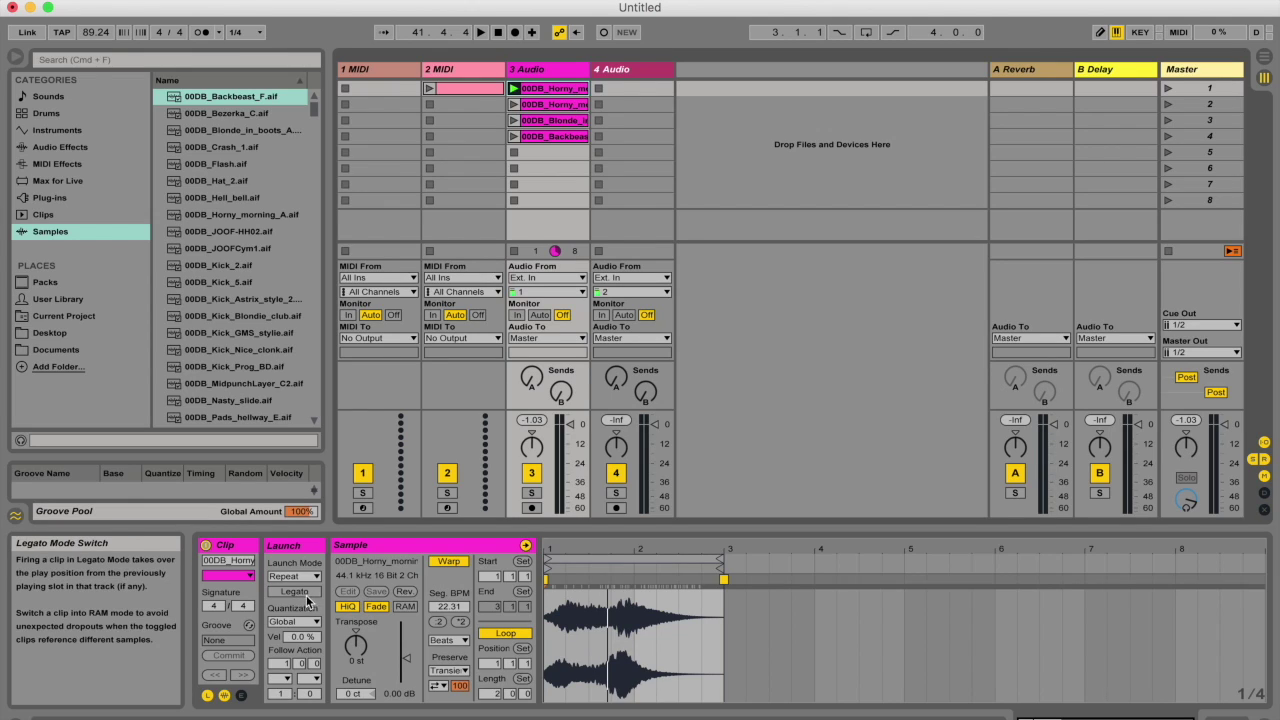
# - Try None as the clip's own launch quantization, then return it to Global
pyautogui.click(301, 622)
pyautogui.click(301, 622)
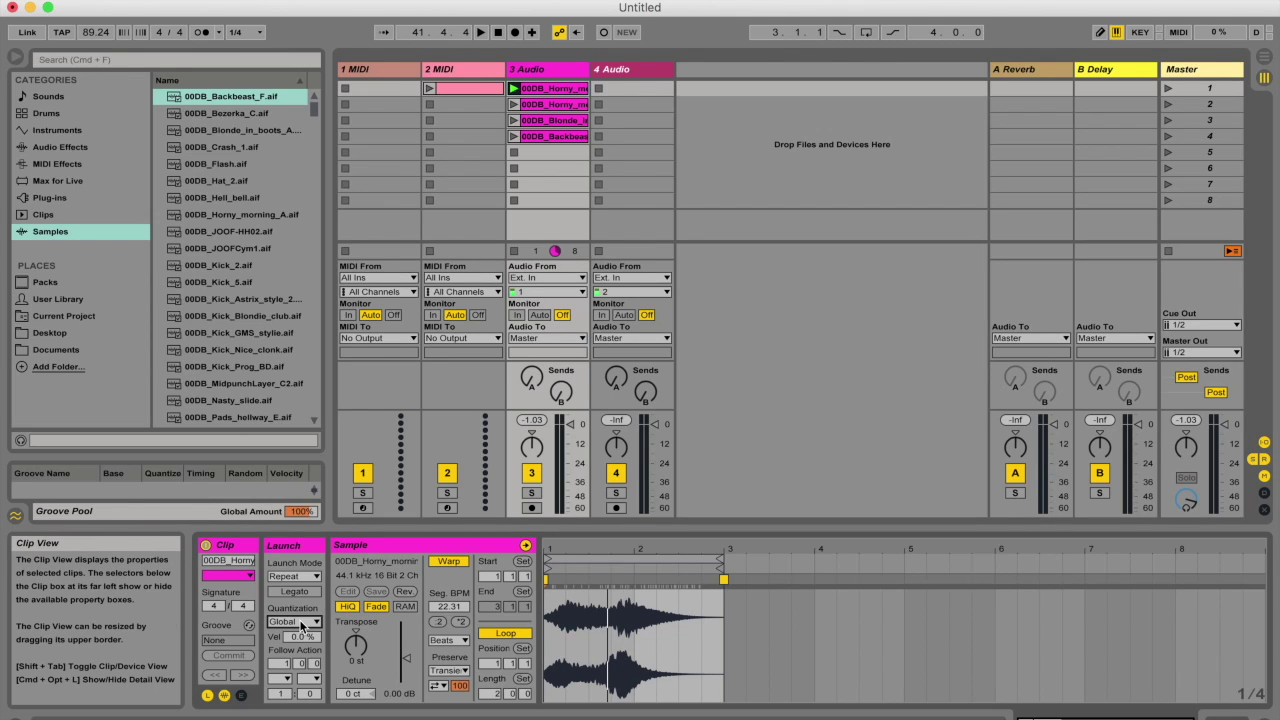
pyautogui.click(301, 622)
pyautogui.click(301, 432)
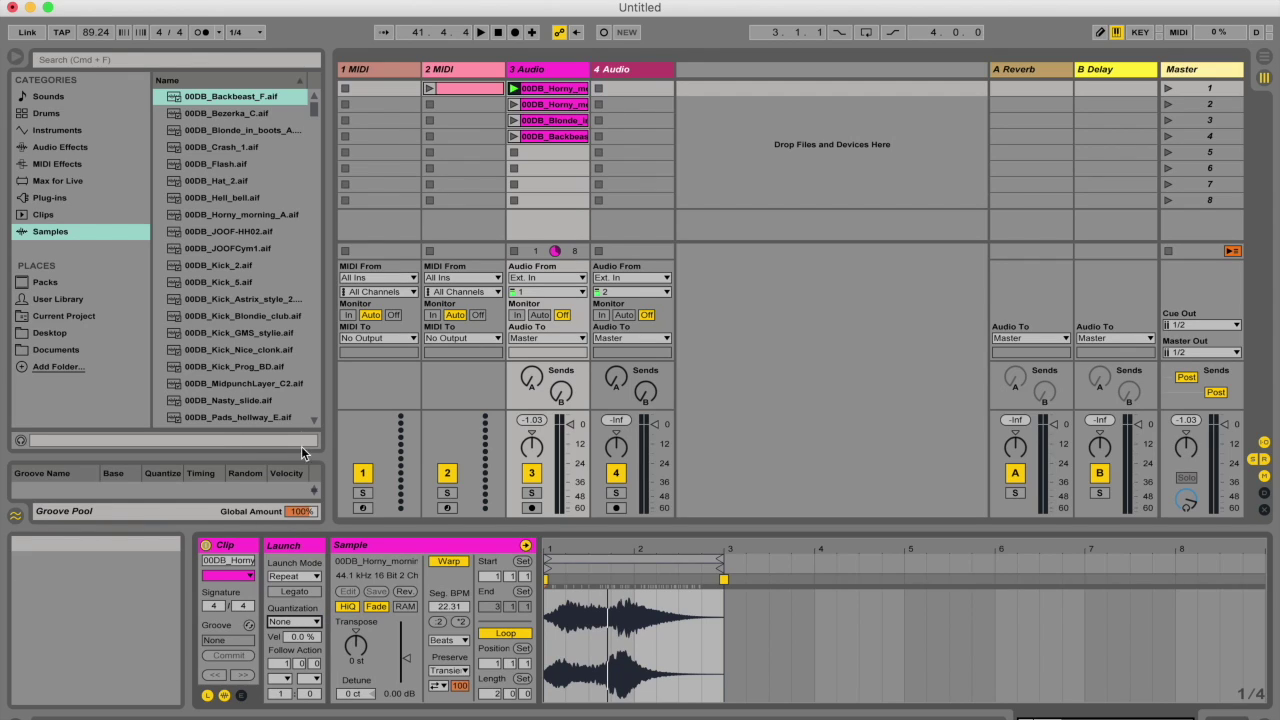
pyautogui.click(286, 627)
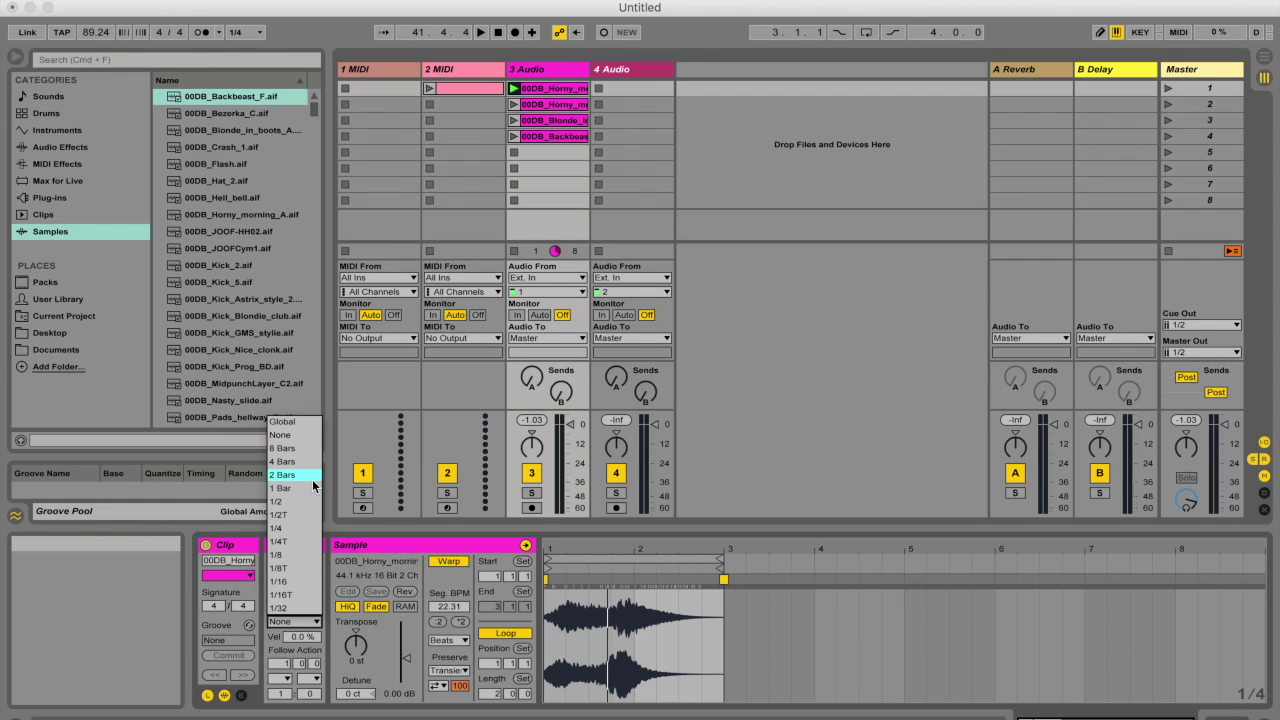
pyautogui.click(300, 424)
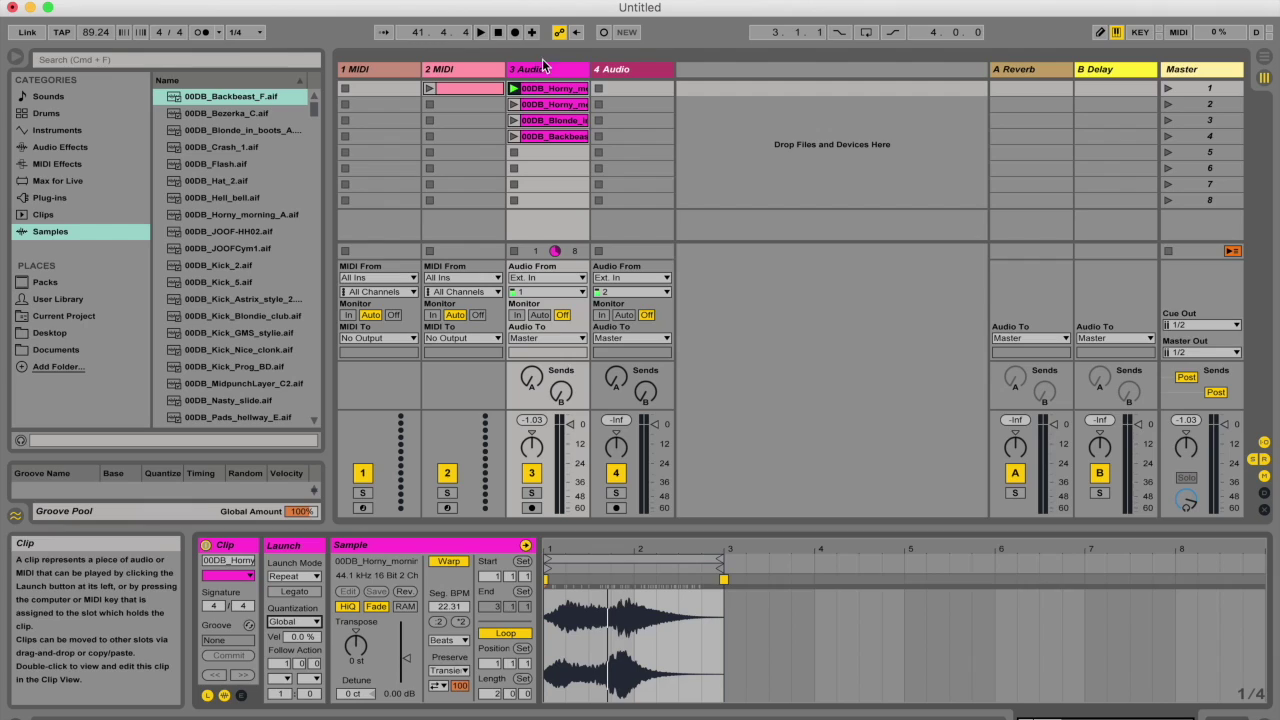
# - Check the global quantization menu without changes, then reopen the clip's quantization choices
pyautogui.click(246, 32)
pyautogui.click(246, 32)
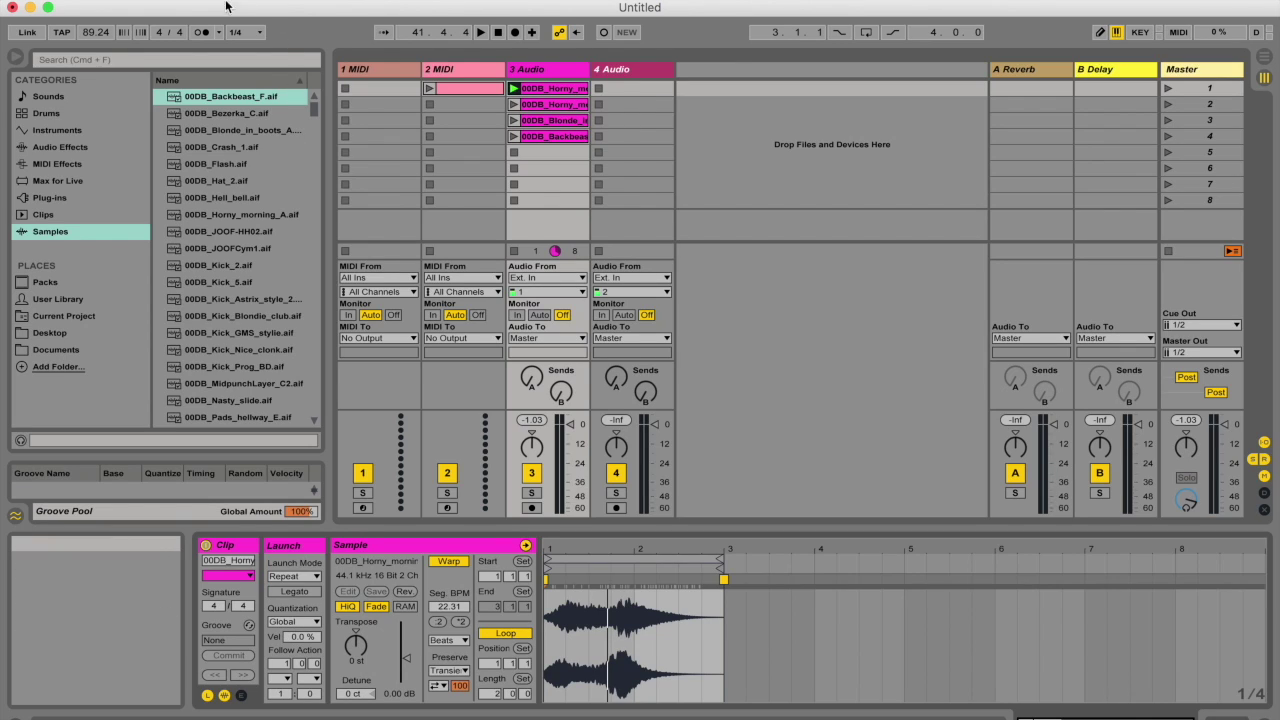
pyautogui.click(290, 622)
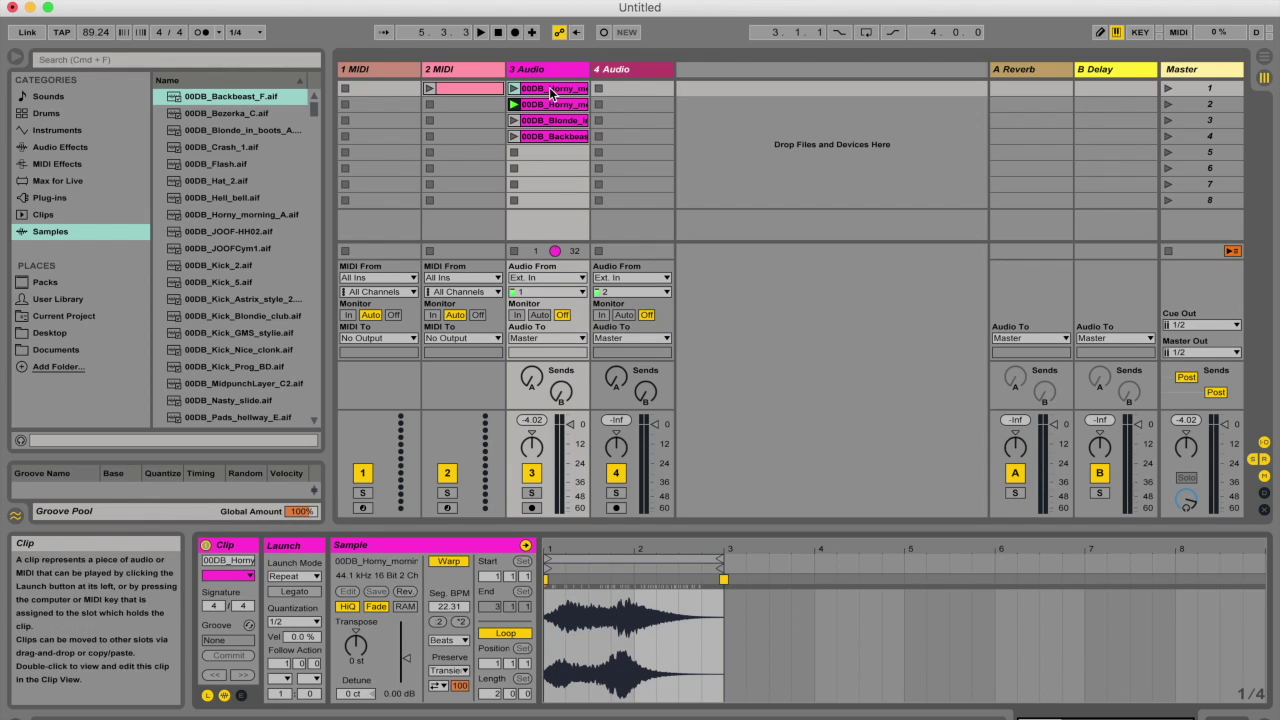
# - Set the first 3 Audio clip's launch quantization to 1/4
pyautogui.click(294, 621)
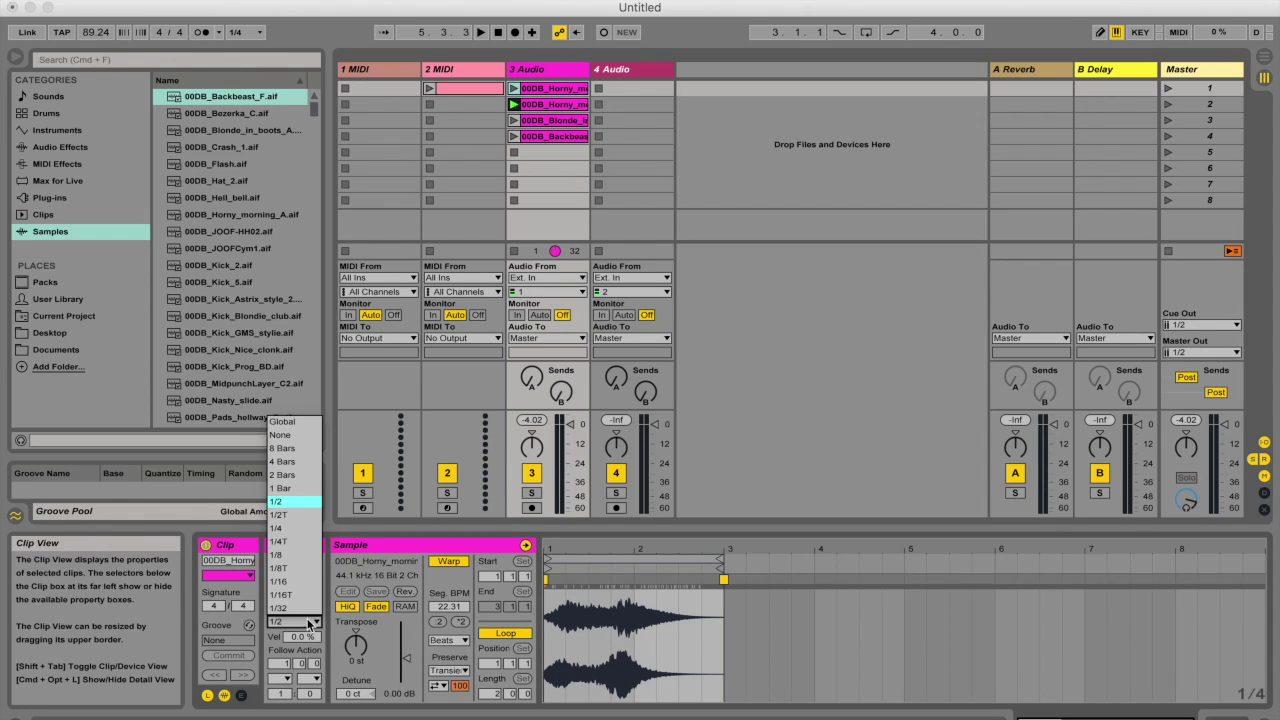
pyautogui.click(297, 536)
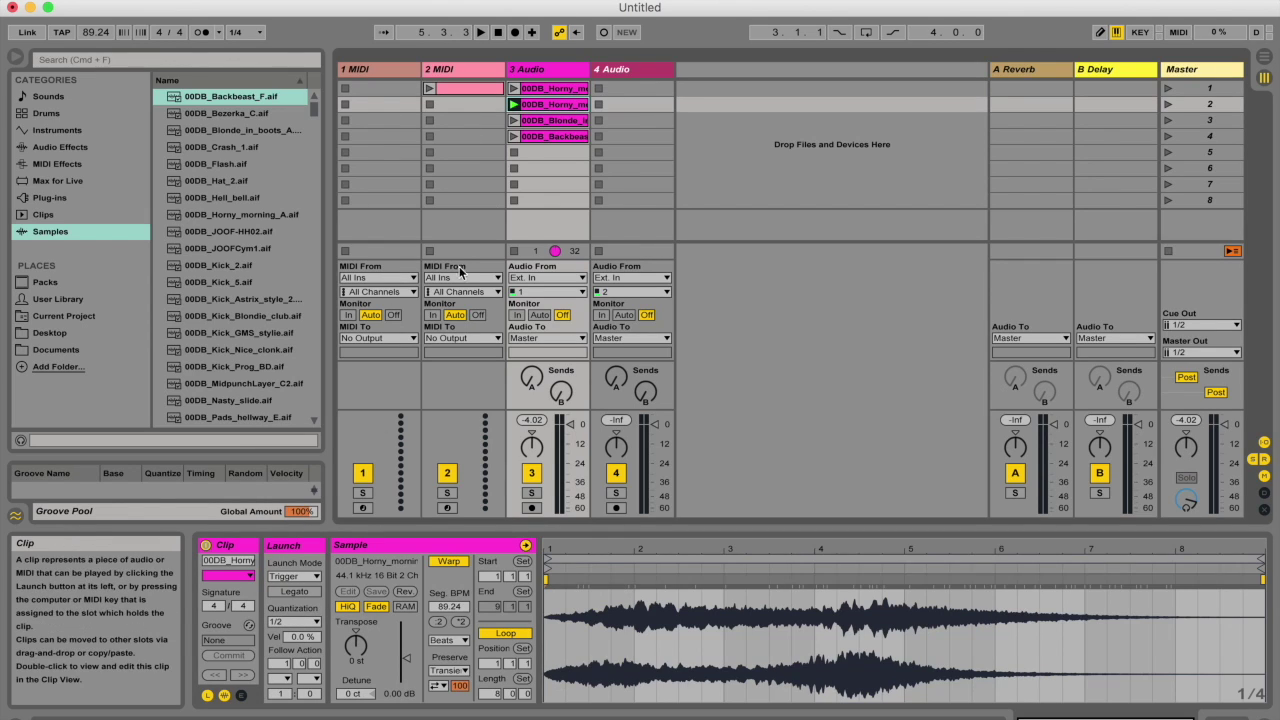
pyautogui.press('Down')
pyautogui.press('Up')
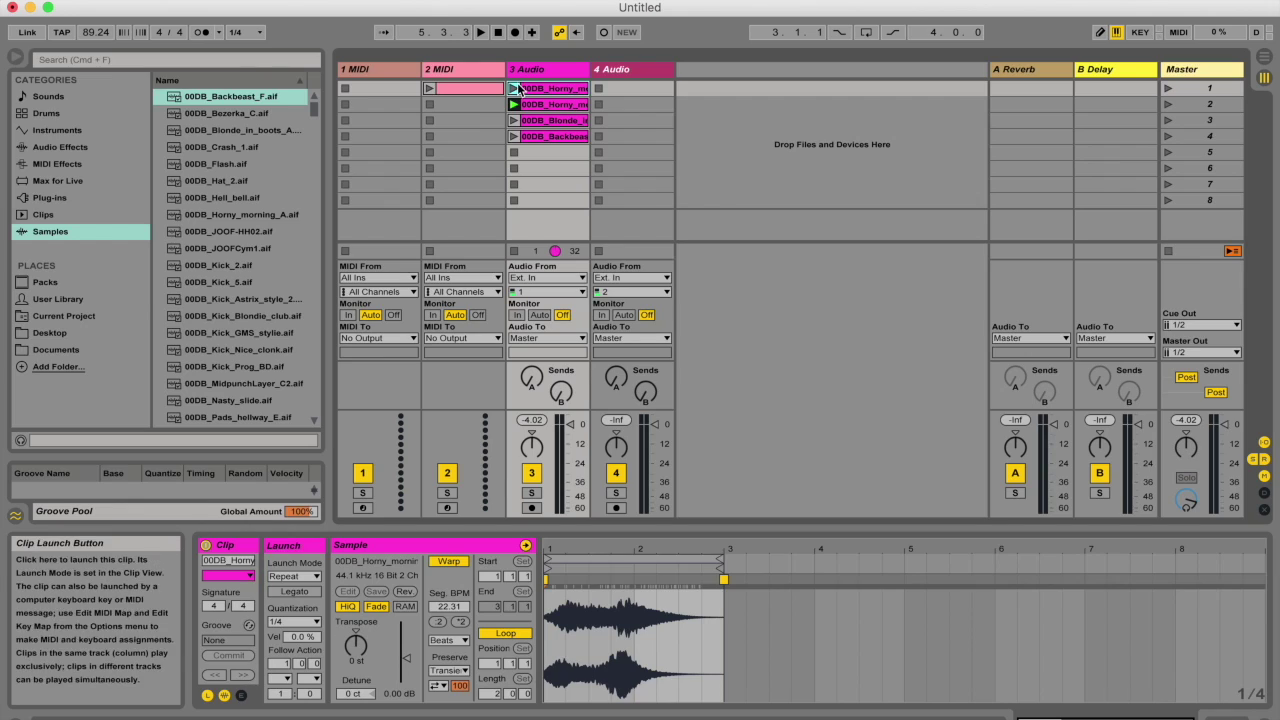
# - Switch between the first and second 3 Audio clips to compare their Launch settings
pyautogui.click(555, 104)
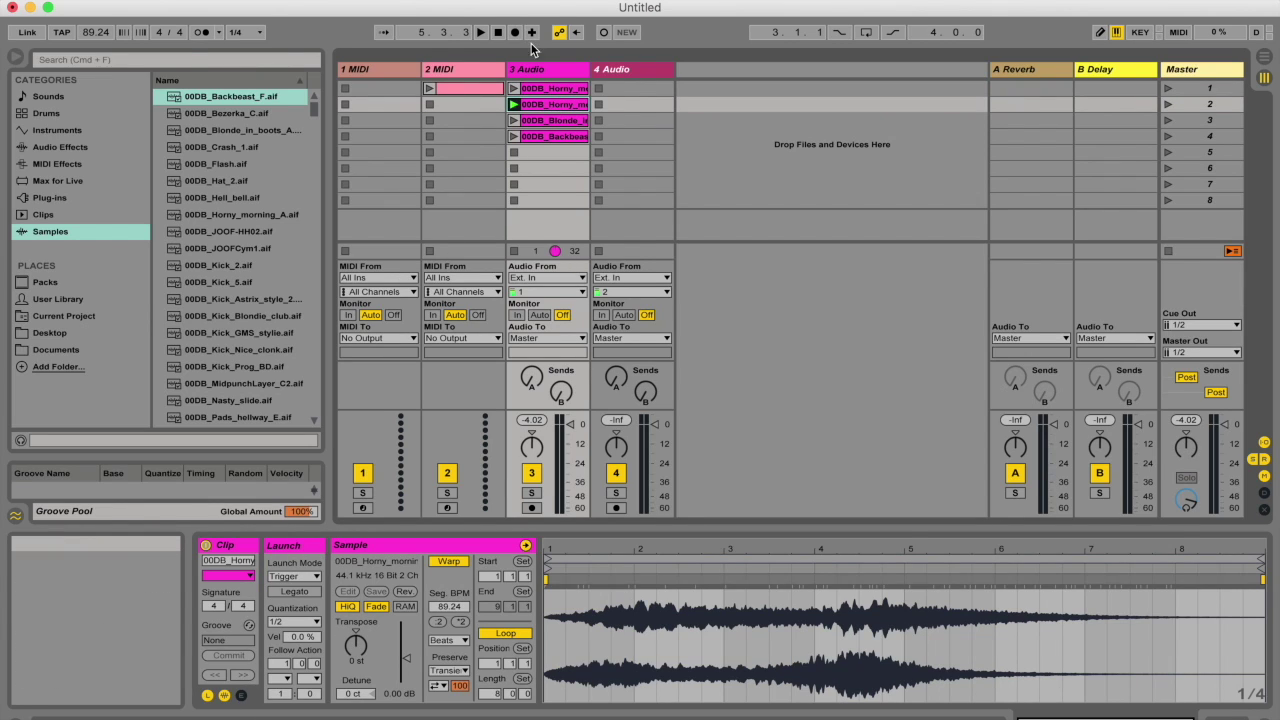
pyautogui.click(543, 90)
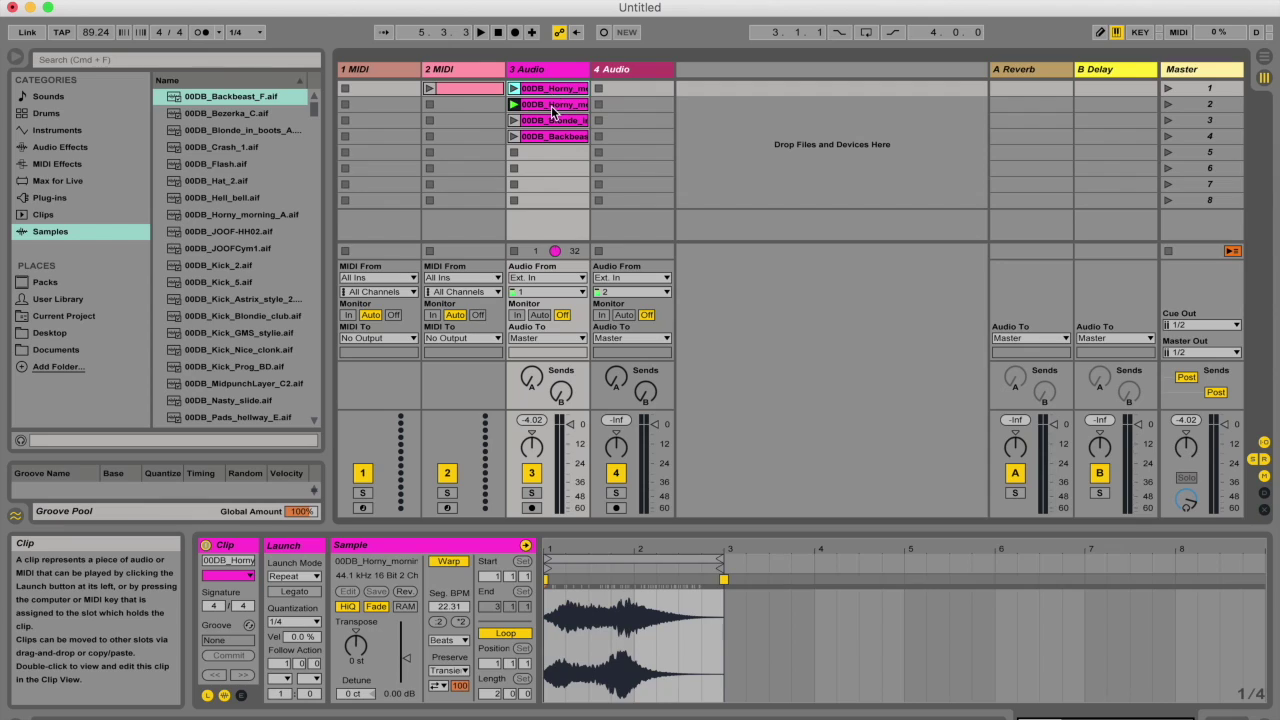
pyautogui.click(552, 112)
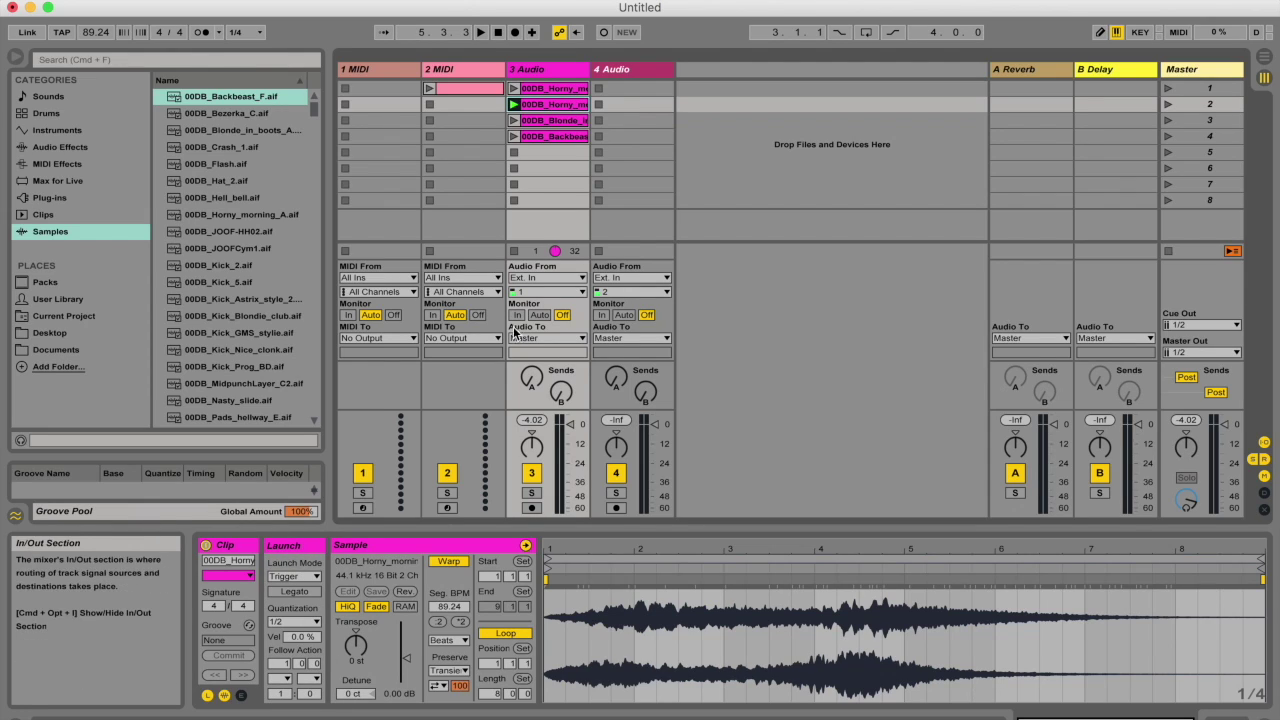
pyautogui.click(541, 90)
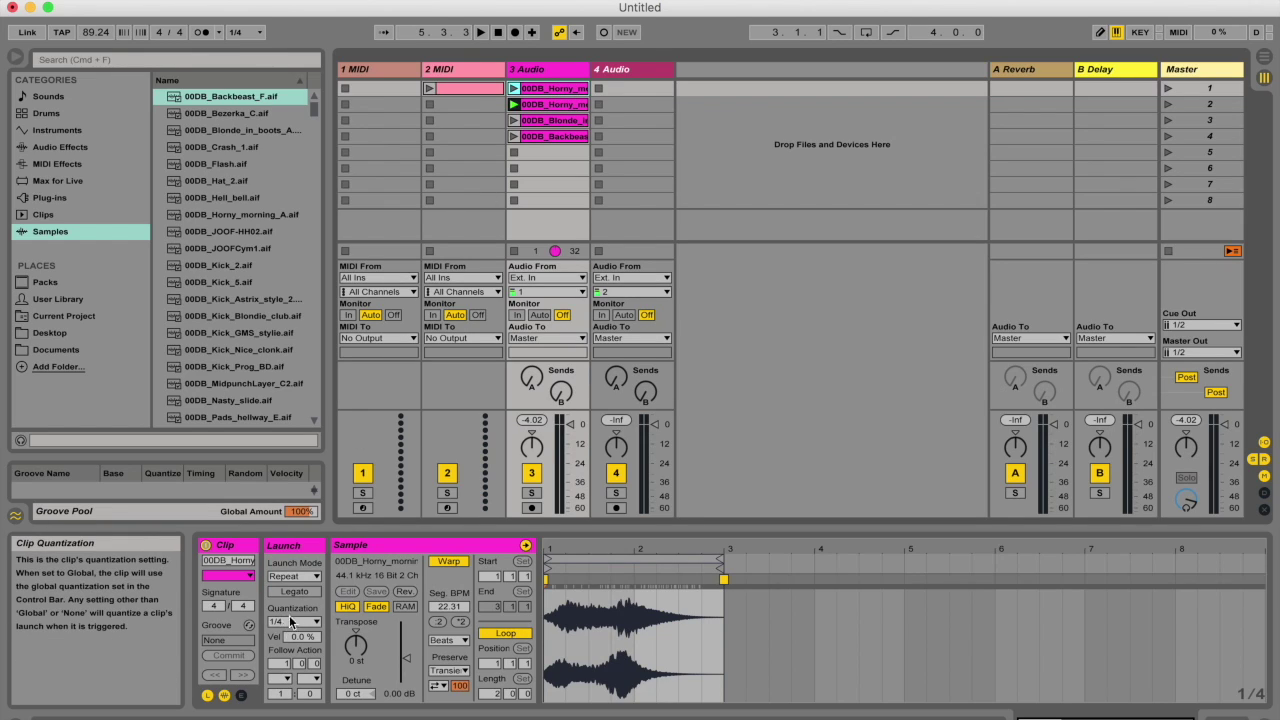
pyautogui.click(565, 105)
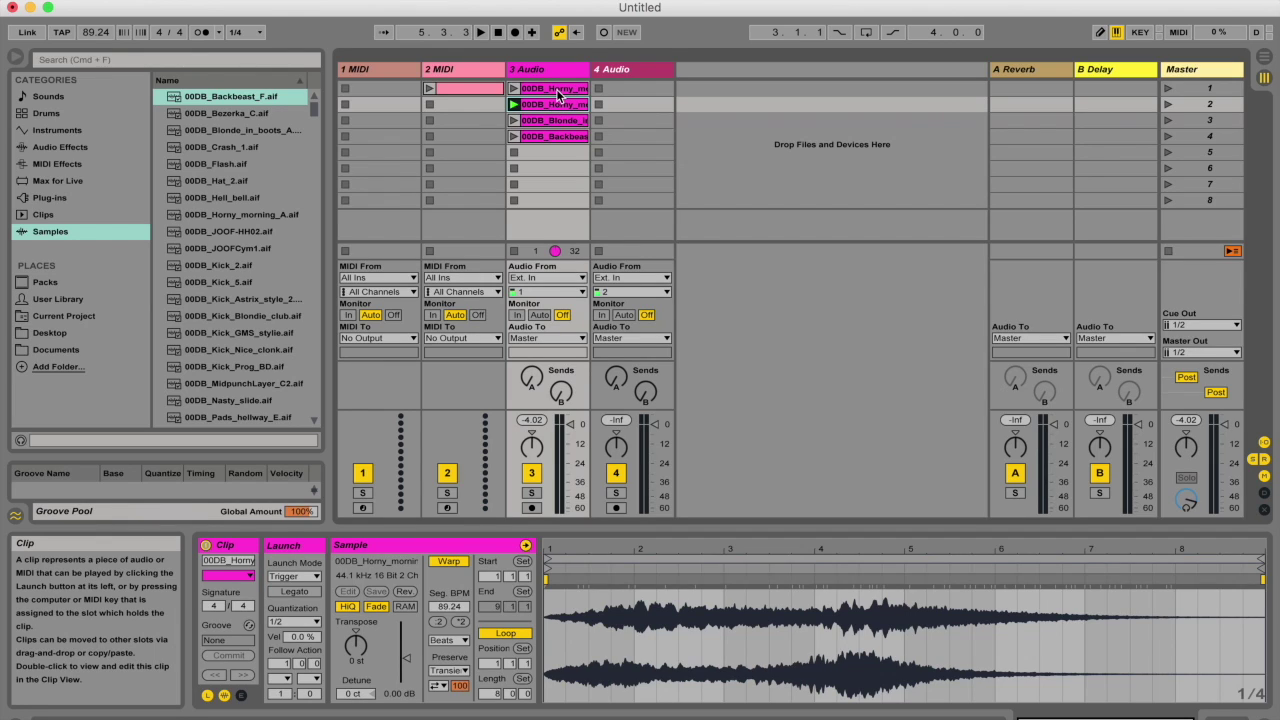
pyautogui.click(557, 90)
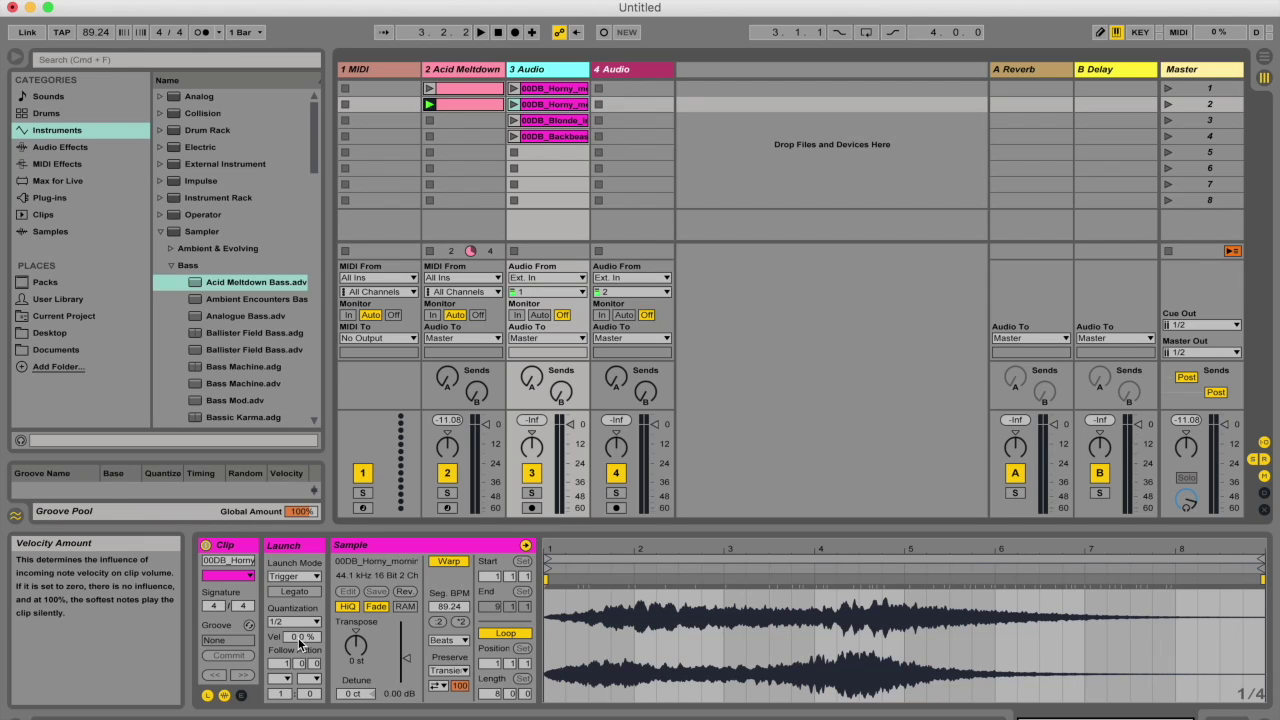
# - Give the second 3 Audio clip 100% velocity, then select the Acid Meltdown clip and enable Legato
pyautogui.click(301, 641)
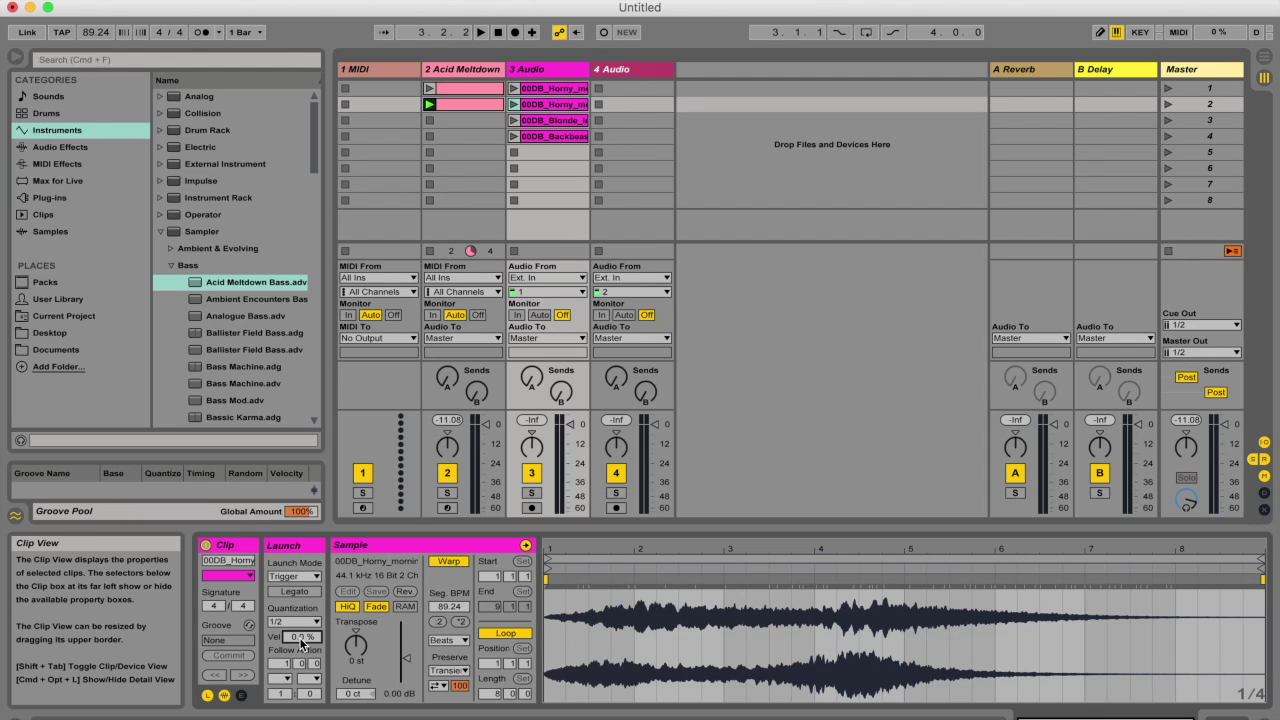
pyautogui.write('100')
pyautogui.press('Return')
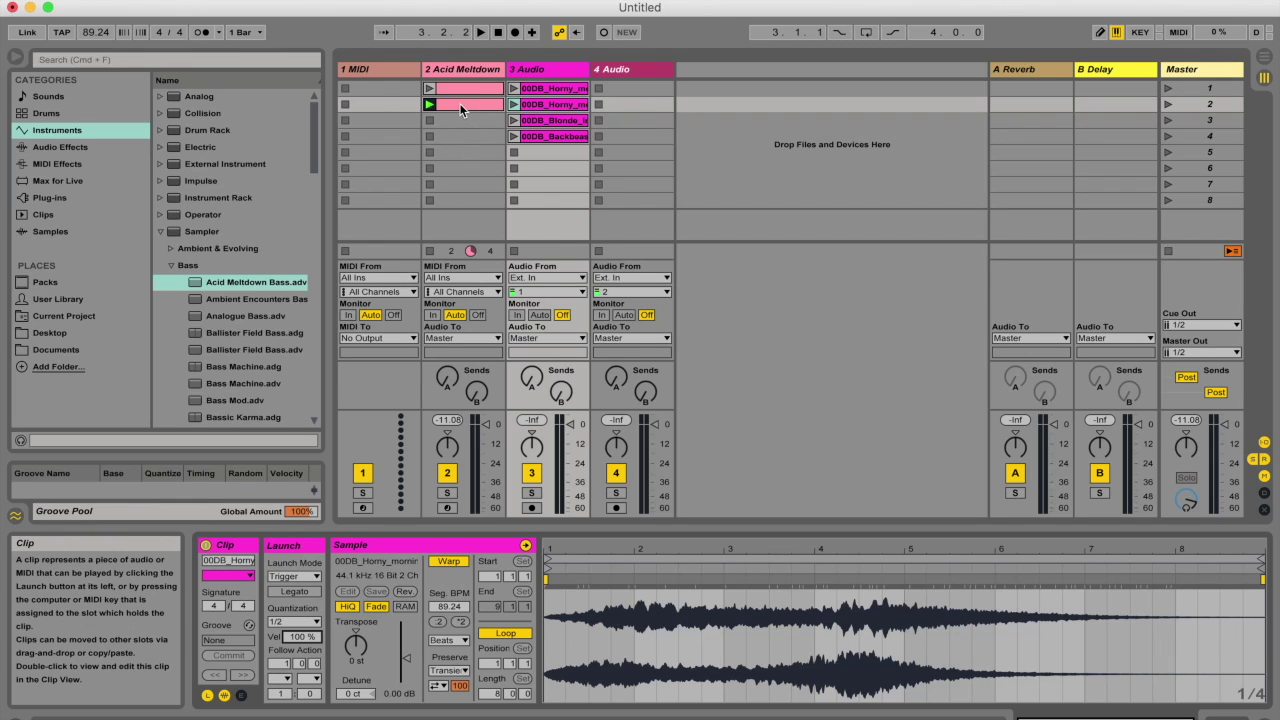
pyautogui.click(486, 106)
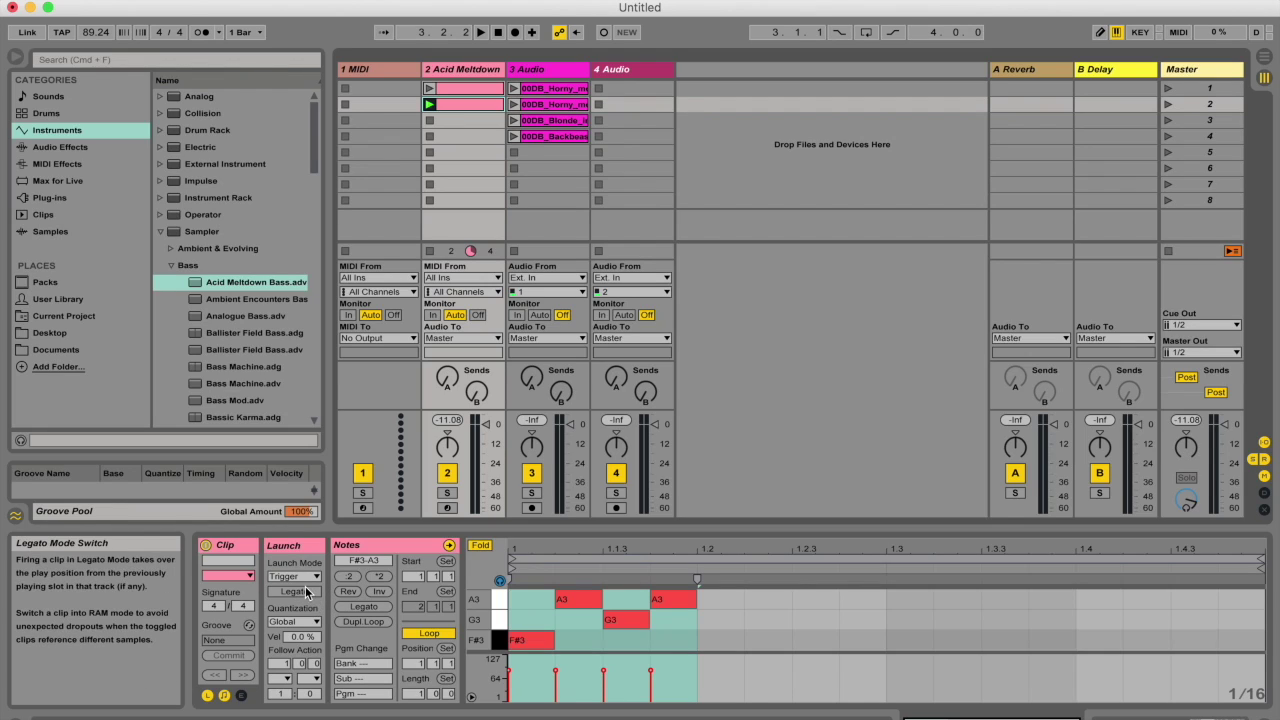
pyautogui.click(307, 594)
# - Give the Acid Meltdown bass clip launch quantization None with Legato enabled
pyautogui.click(307, 595)
pyautogui.click(294, 621)
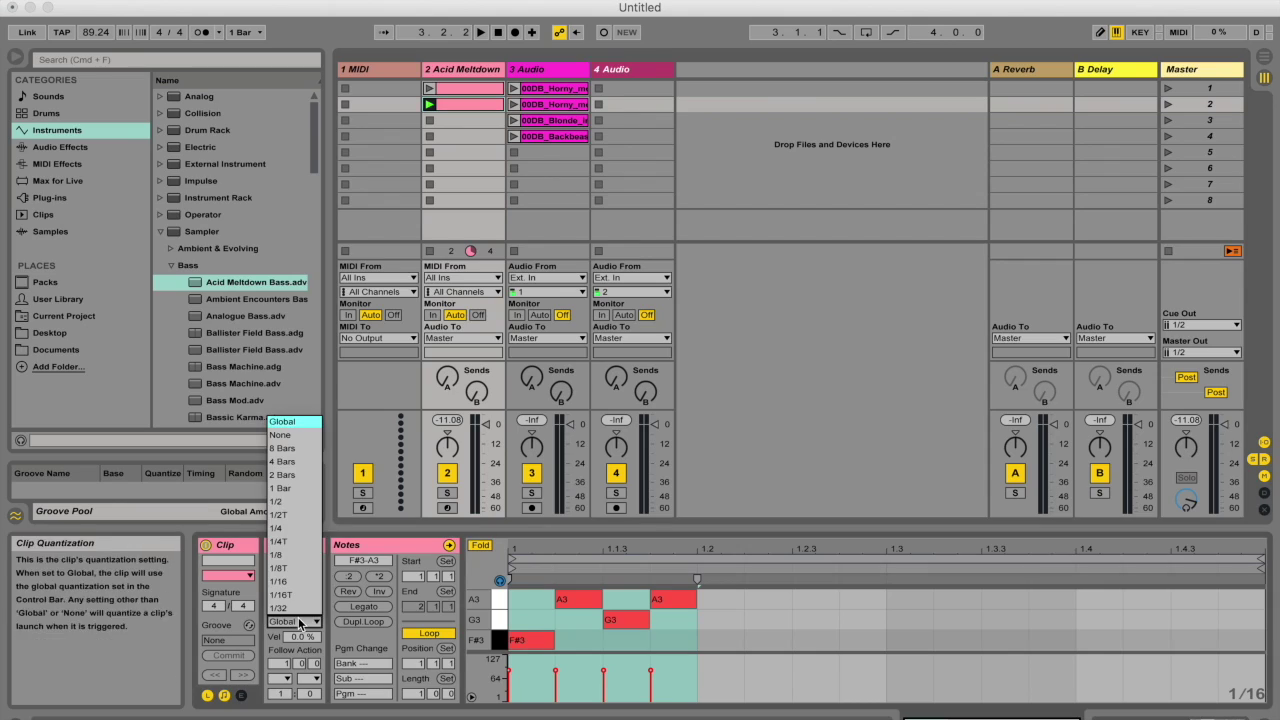
pyautogui.click(290, 421)
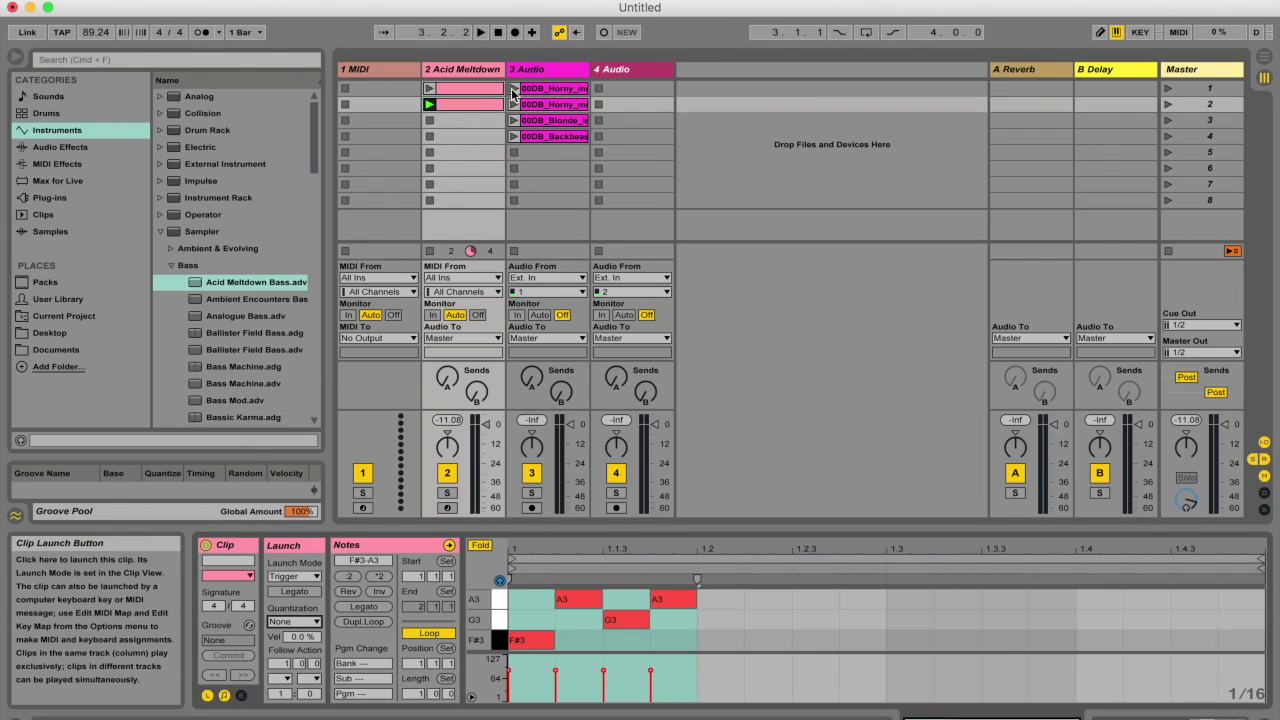
pyautogui.click(294, 591)
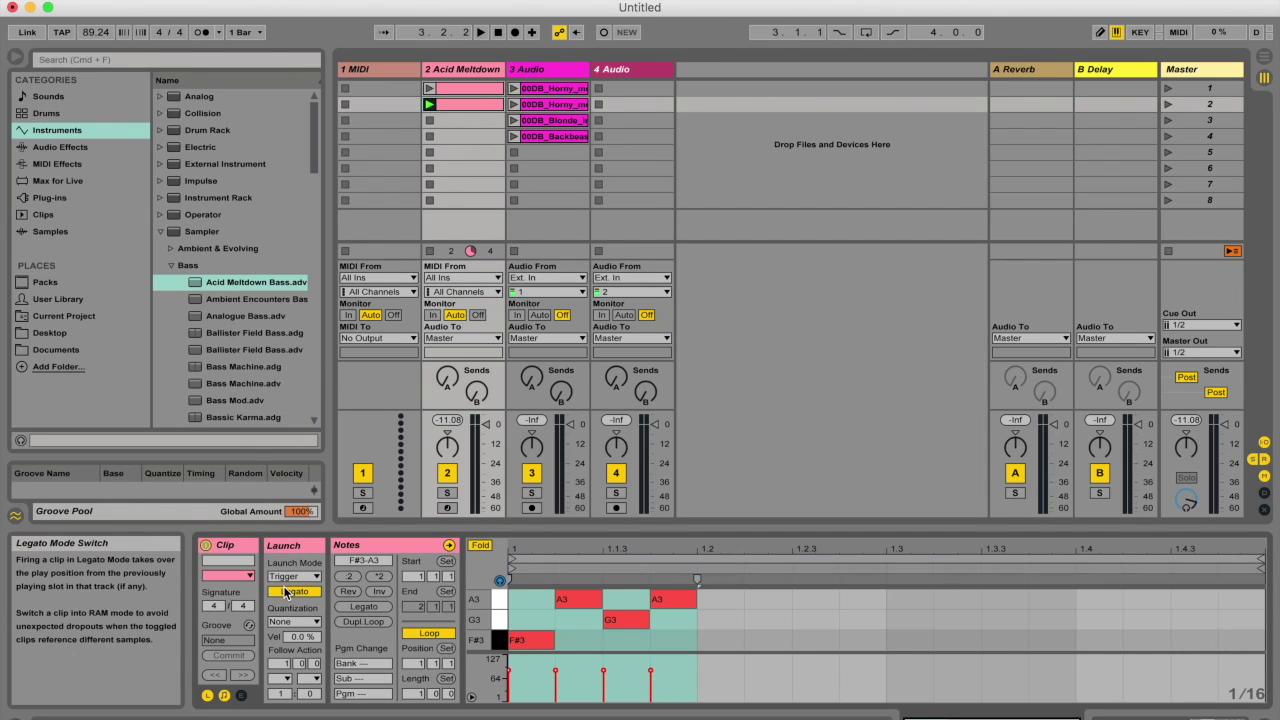
# - Set the first 00DB_Horny_morning clip to Trigger mode, Legato on, quantization None
pyautogui.click(536, 88)
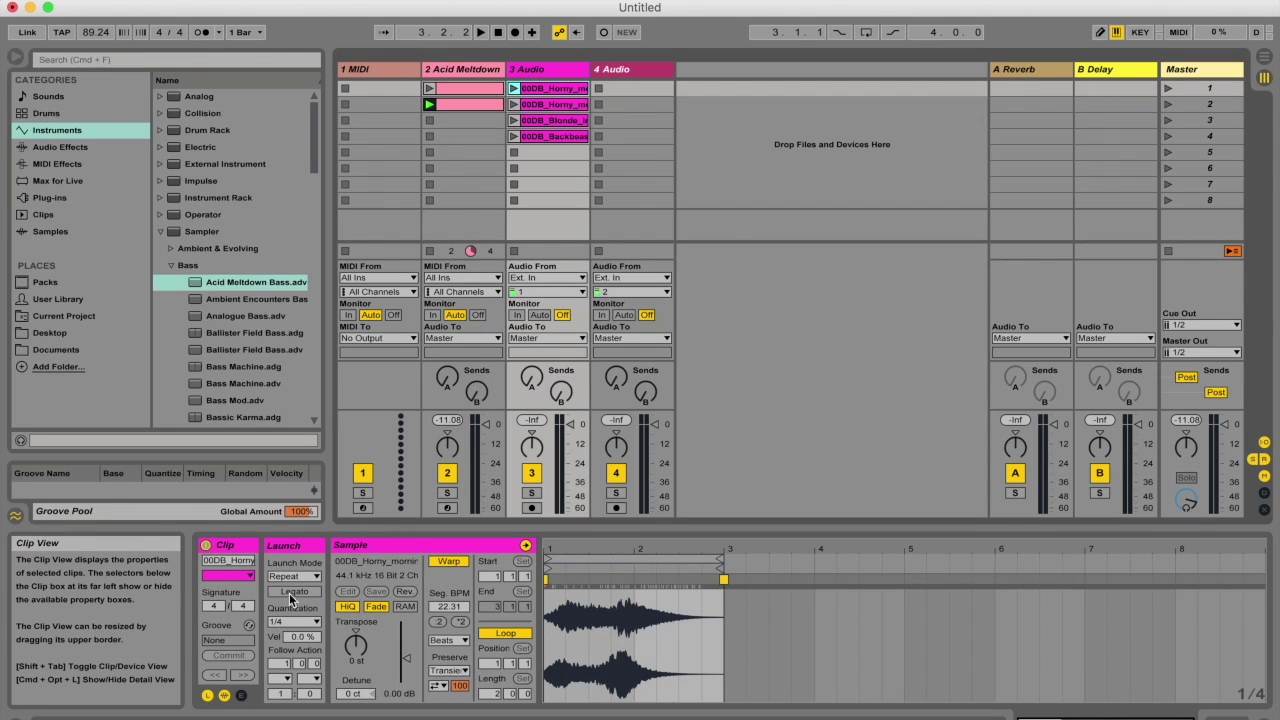
pyautogui.click(296, 591)
pyautogui.click(294, 577)
pyautogui.click(293, 591)
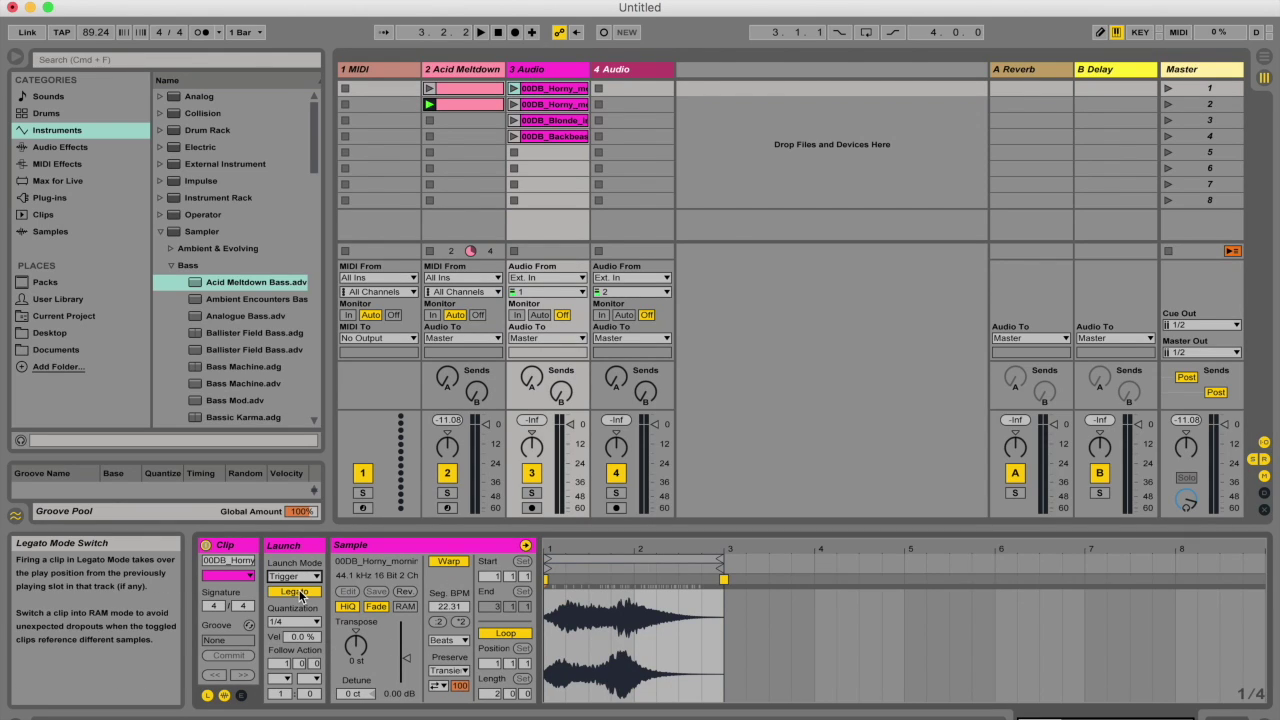
pyautogui.click(291, 624)
pyautogui.click(290, 427)
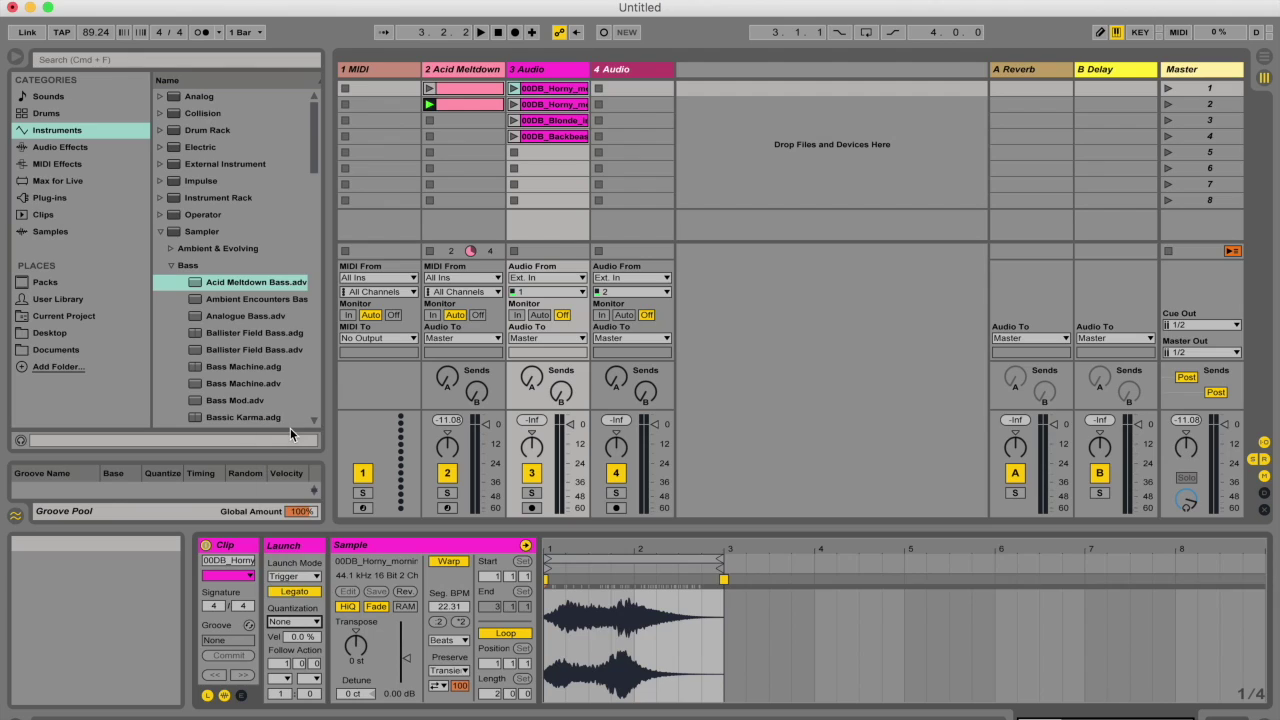
pyautogui.click(555, 104)
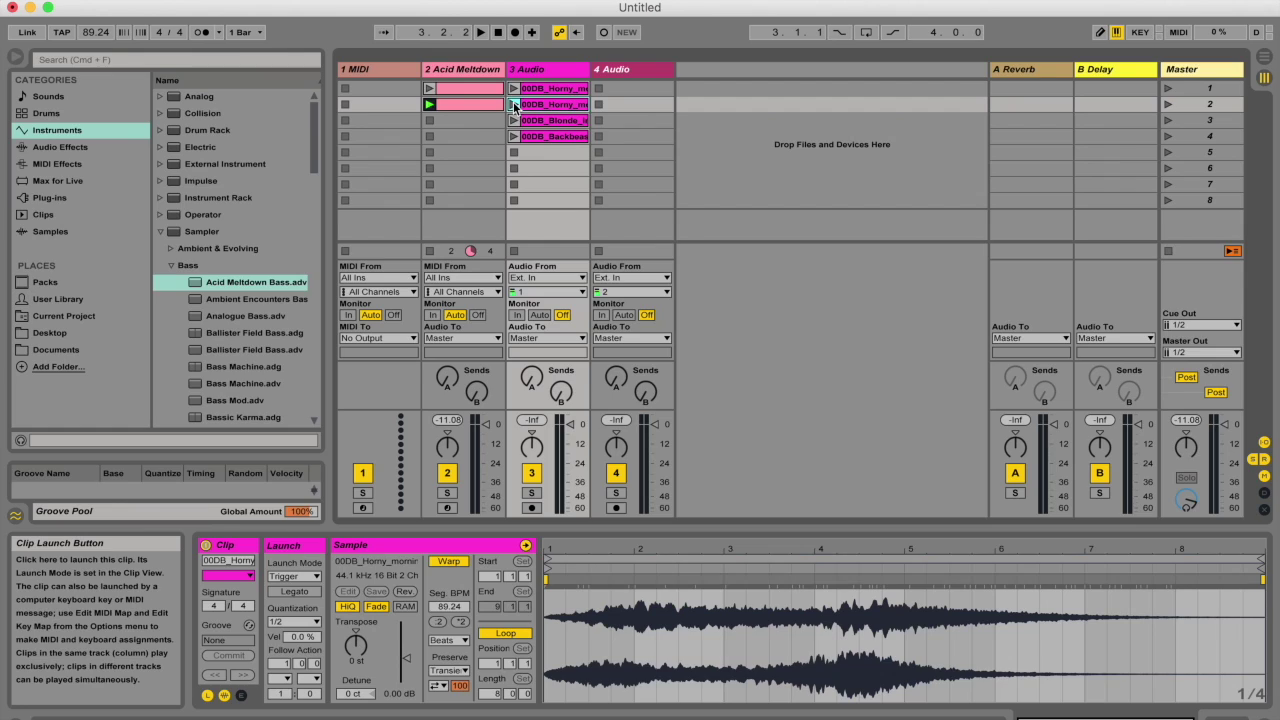
# - With the metronome on, alternate the row-1 and row-2 3 Audio clips, ending on row 1 with Legato on
pyautogui.click(202, 32)
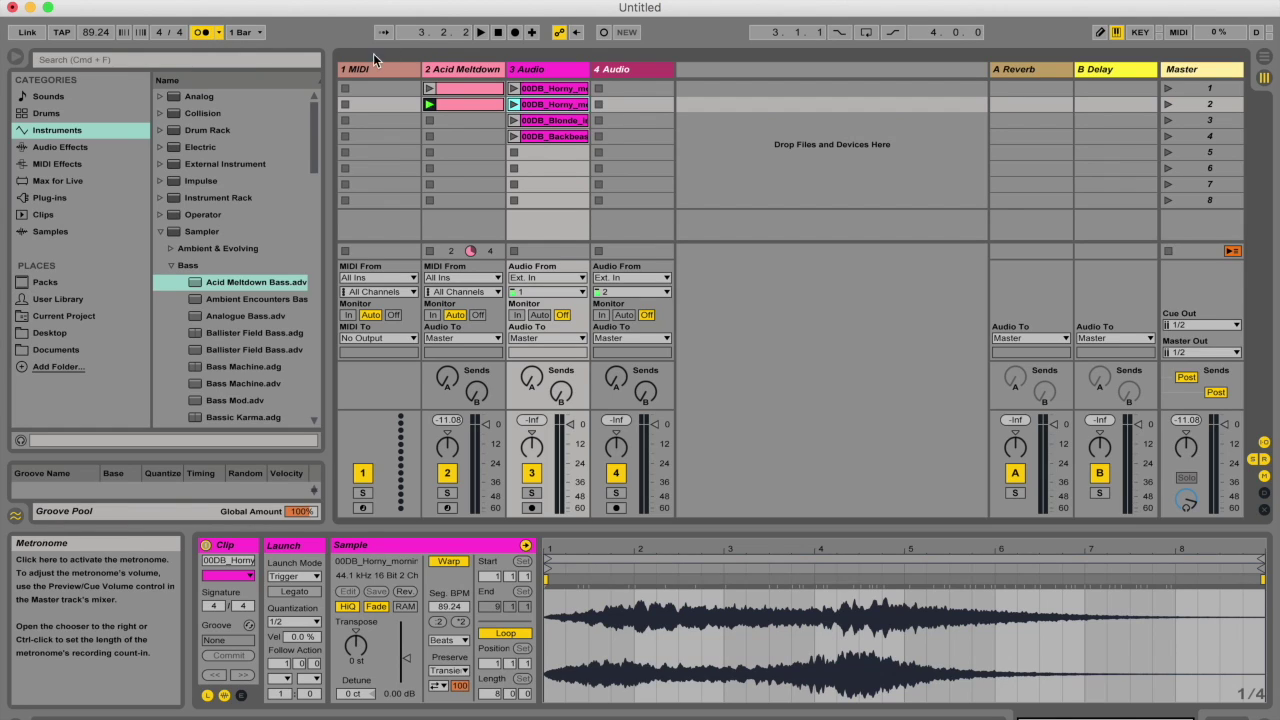
pyautogui.click(514, 104)
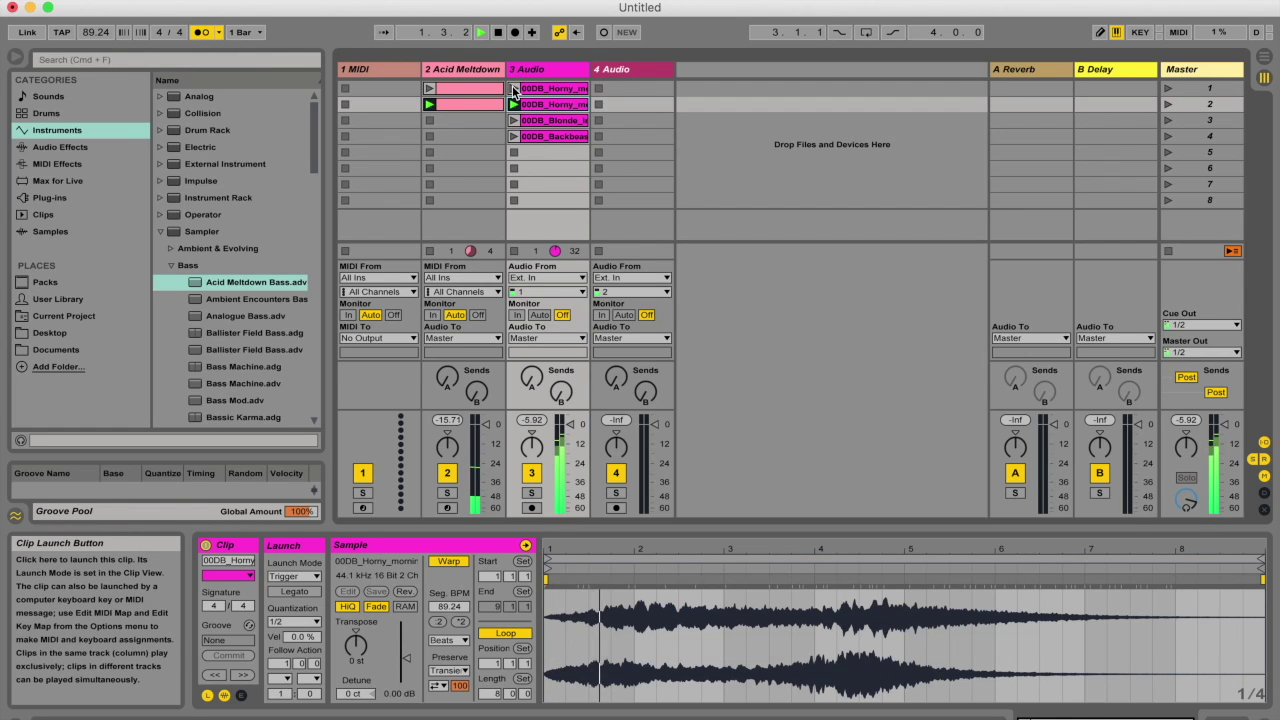
pyautogui.click(512, 86)
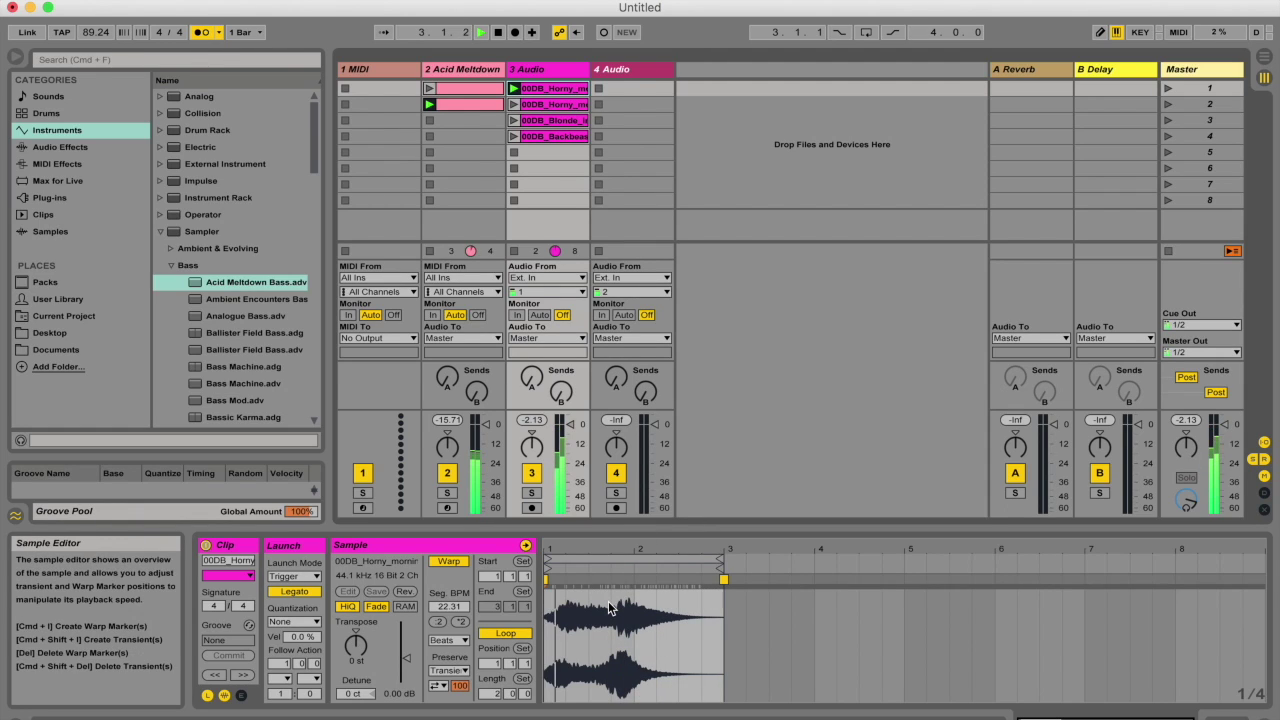
pyautogui.click(514, 104)
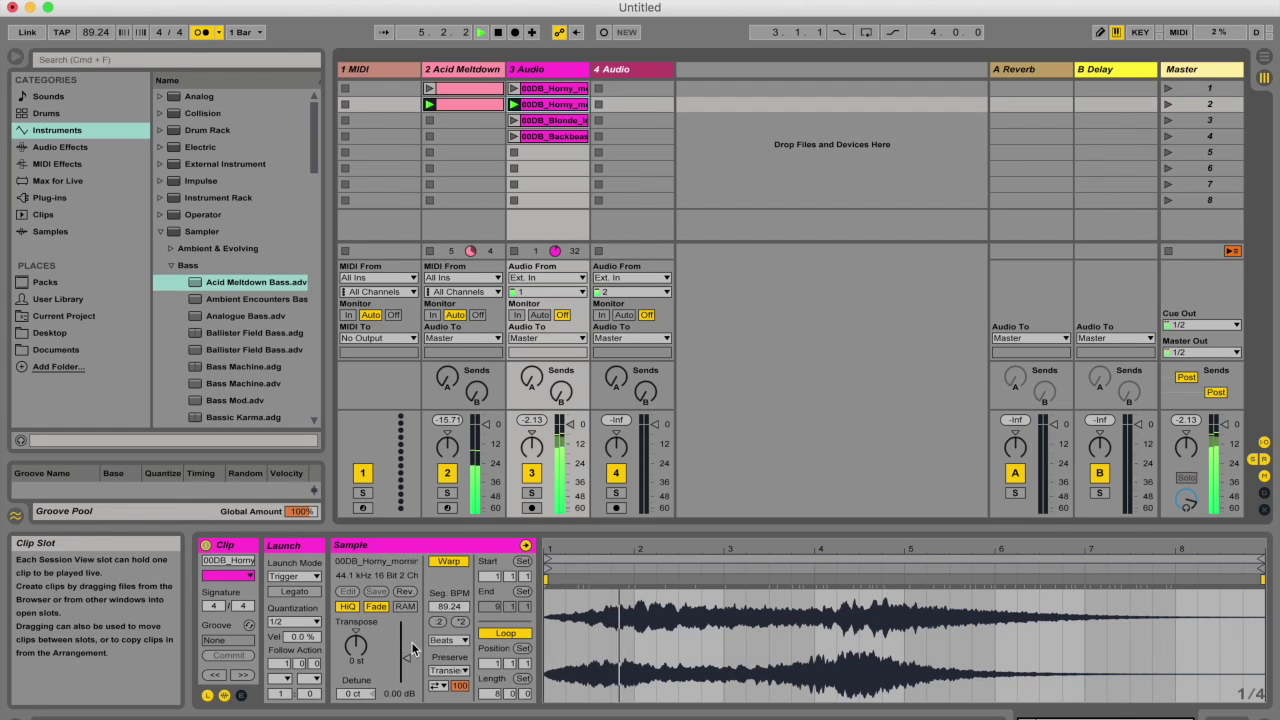
pyautogui.click(514, 88)
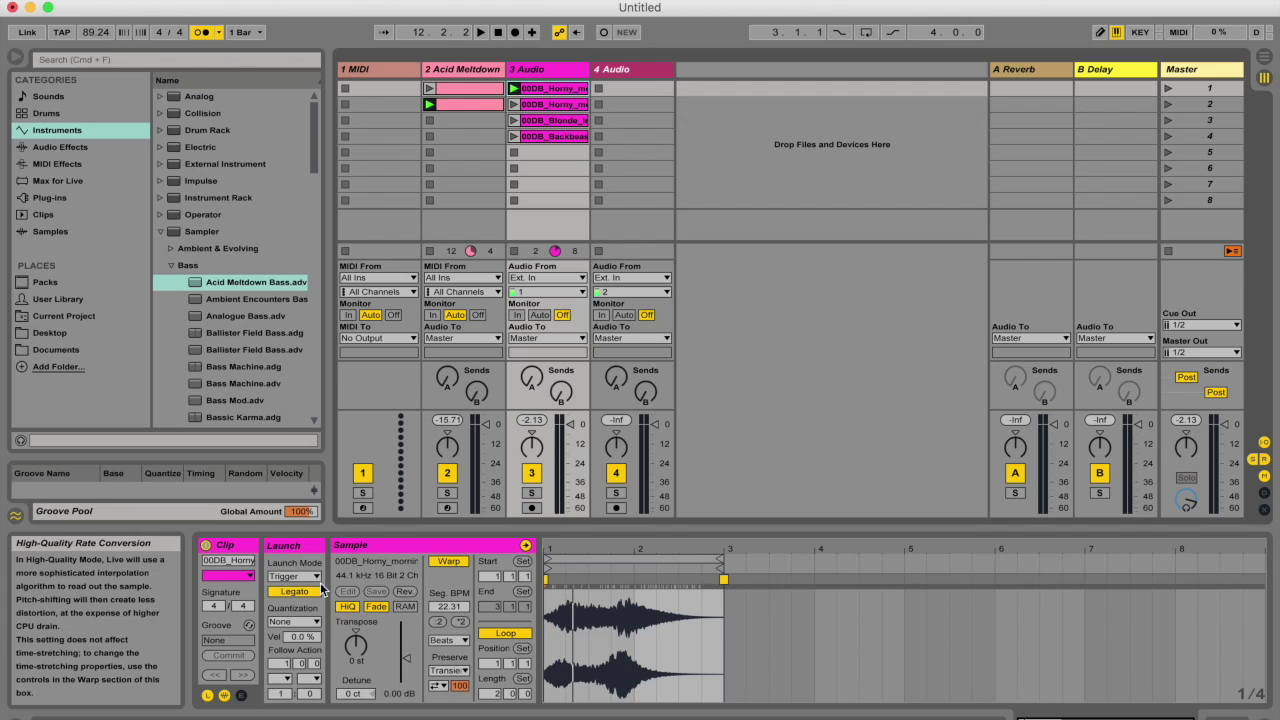
pyautogui.click(301, 595)
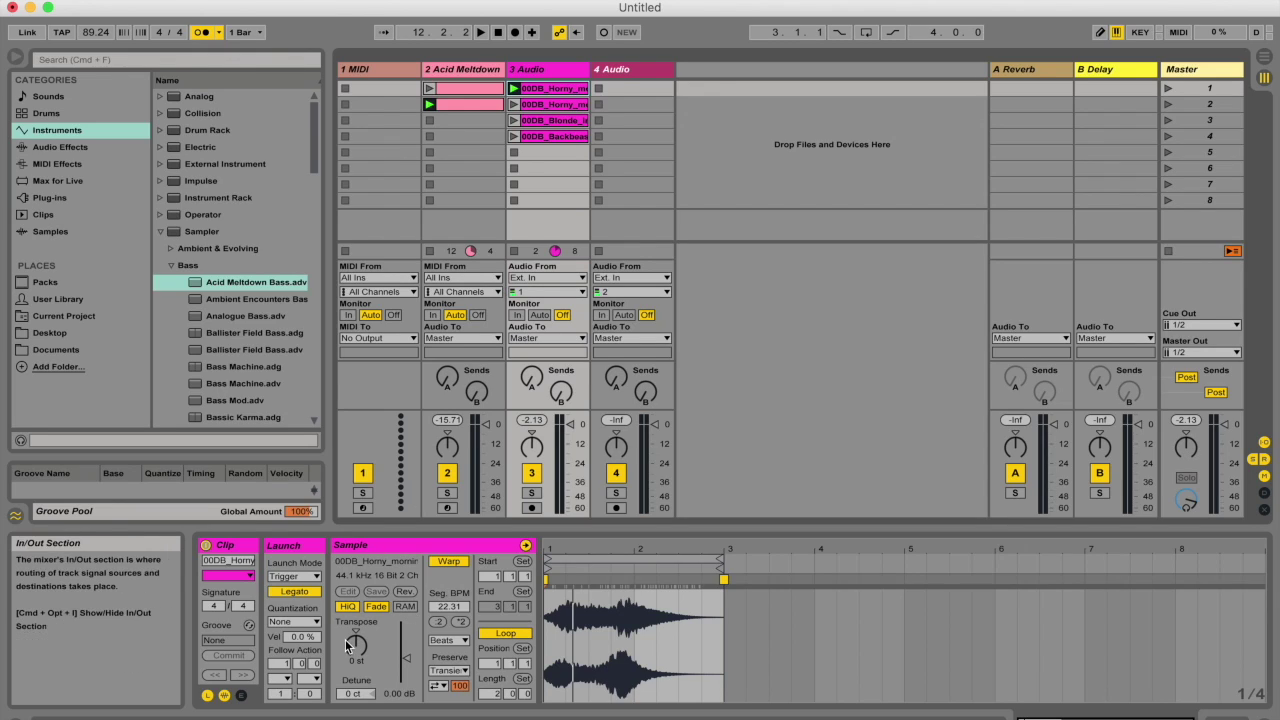
# - Toggle RAM off, hide and reshow the Sample box, then enable RAM for 00DB_Horny_morning
pyautogui.click(405, 607)
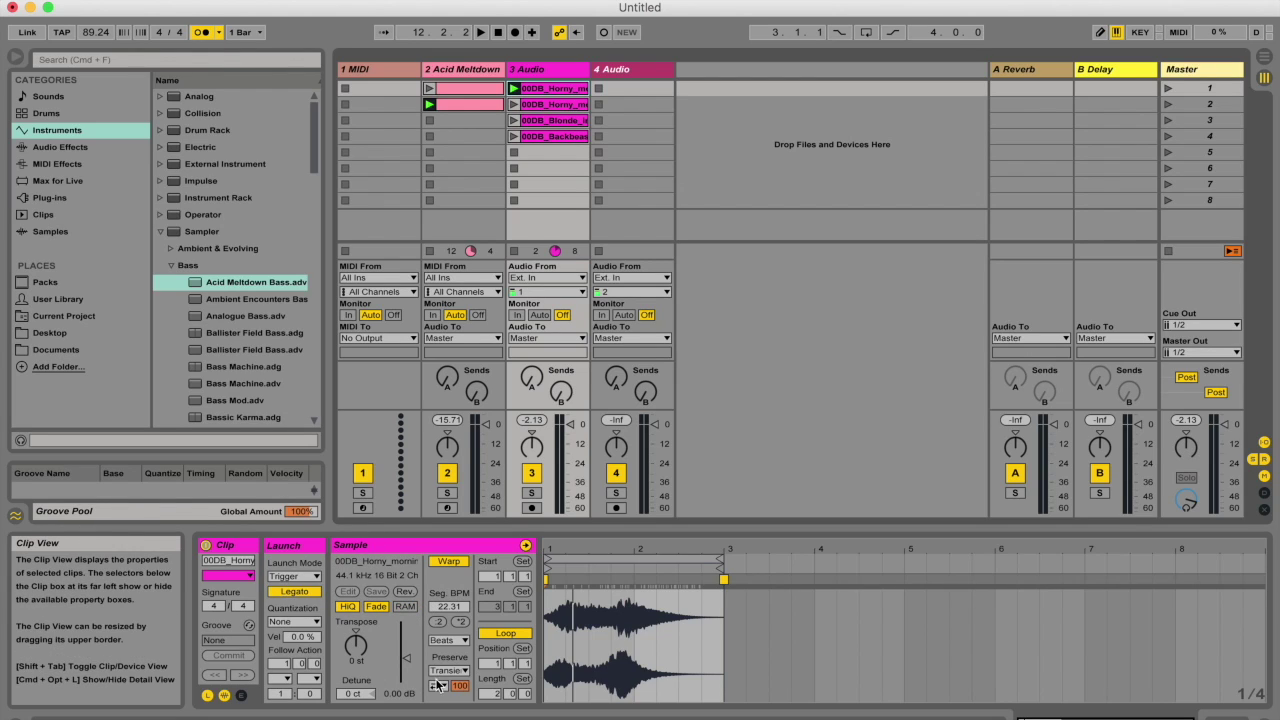
pyautogui.click(224, 696)
pyautogui.click(224, 698)
pyautogui.click(405, 607)
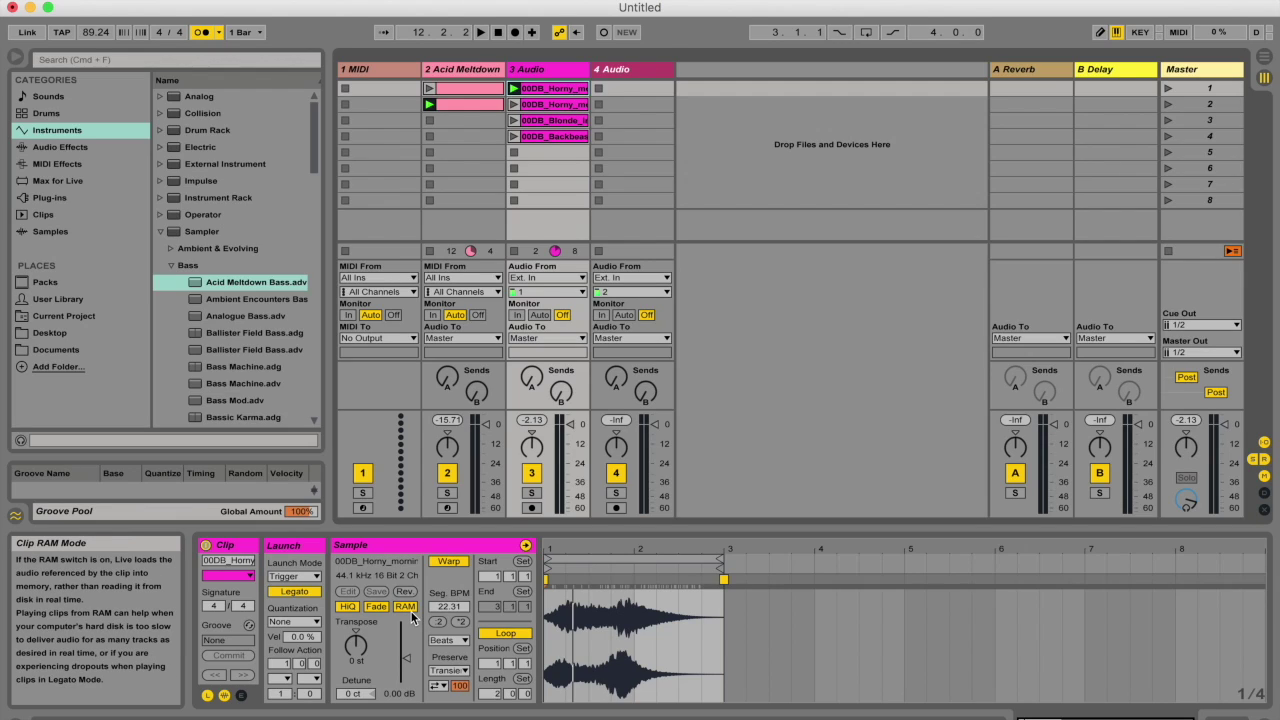